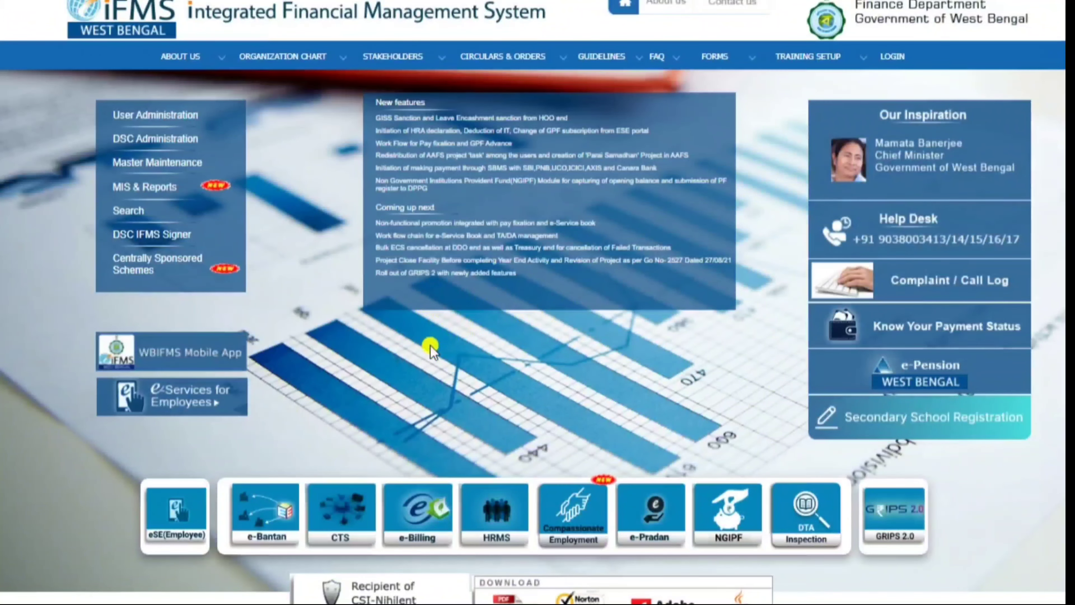
# Open the leave application form from the employee's application services
pyautogui.moveTo(198, 385)
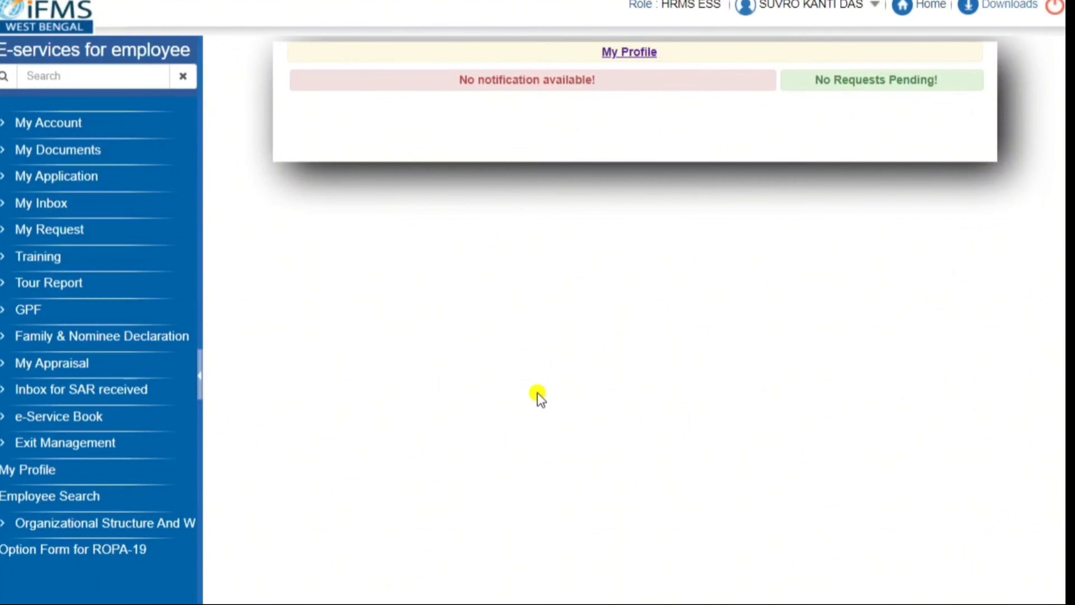
pyautogui.click(55, 178)
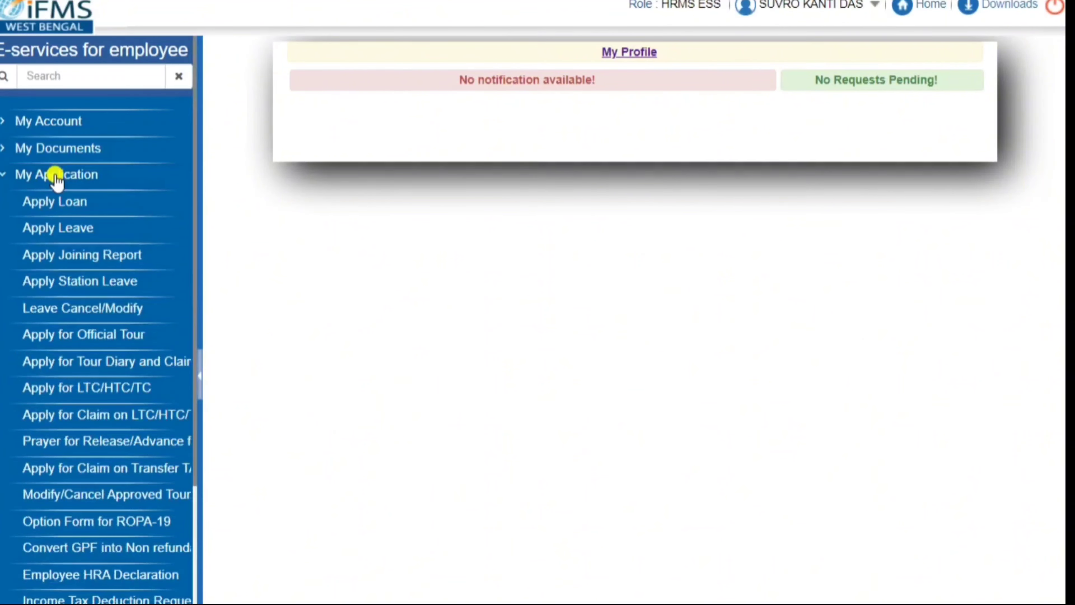
pyautogui.click(63, 229)
pyautogui.click(67, 235)
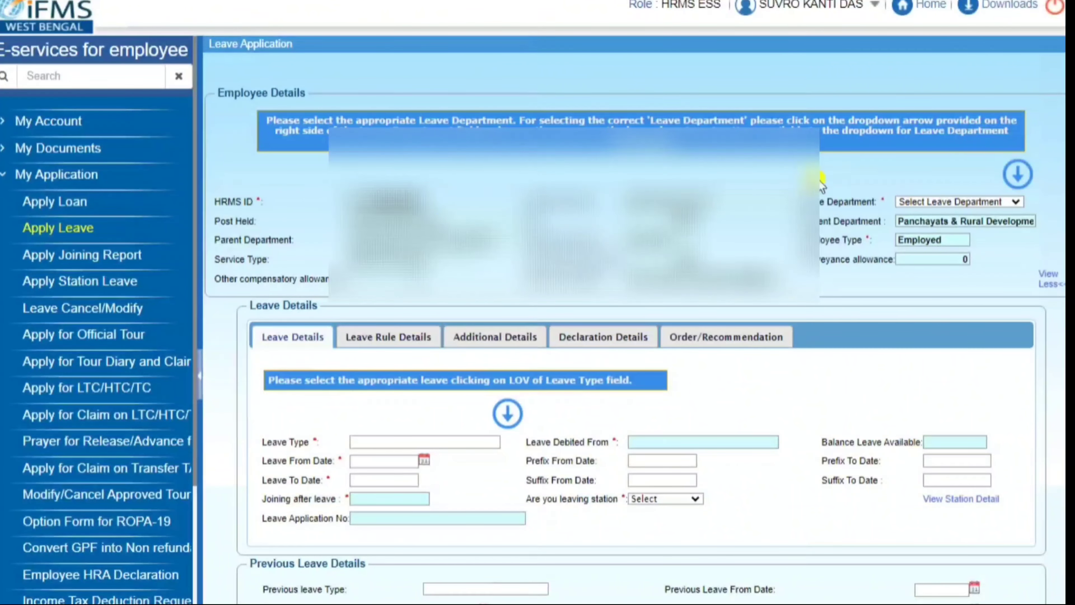
# Set the leave department to Leave Other and the leave type to Earned Leave, agreeing to proceed without legacy data
pyautogui.click(981, 206)
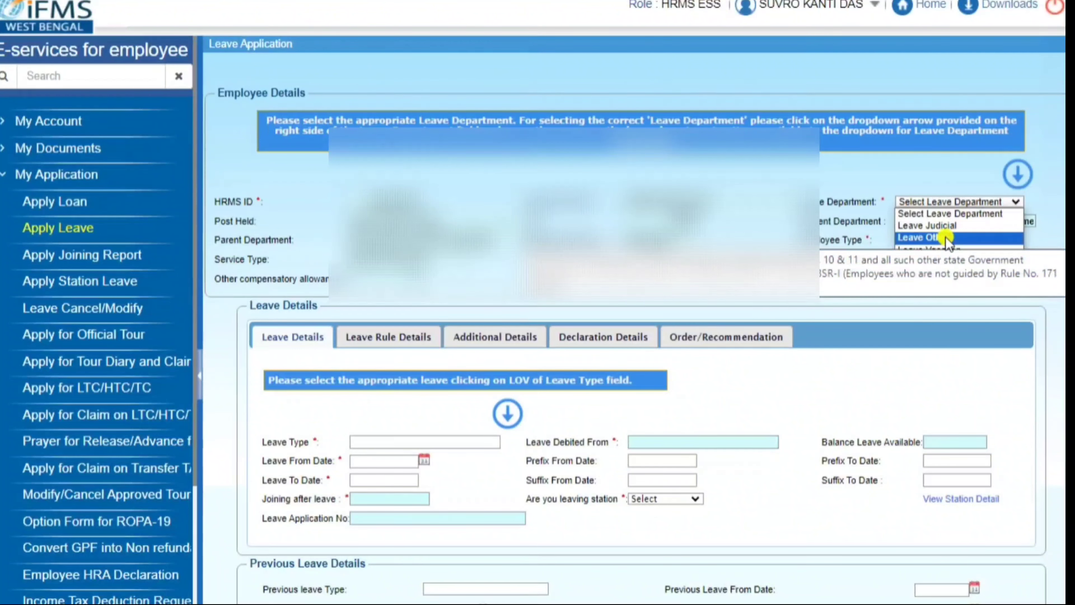
pyautogui.click(946, 239)
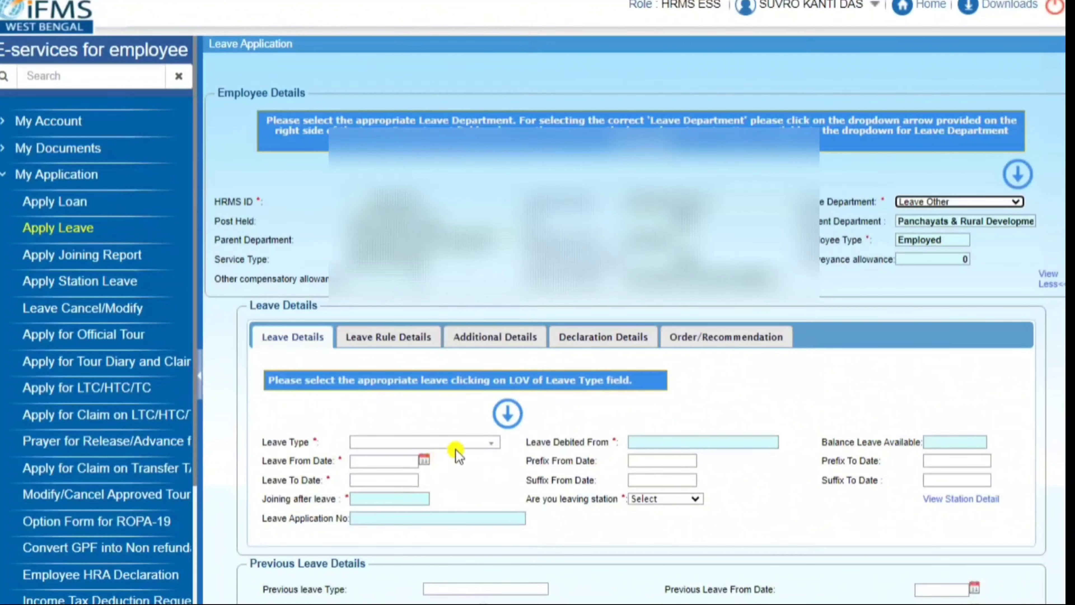
pyautogui.click(493, 446)
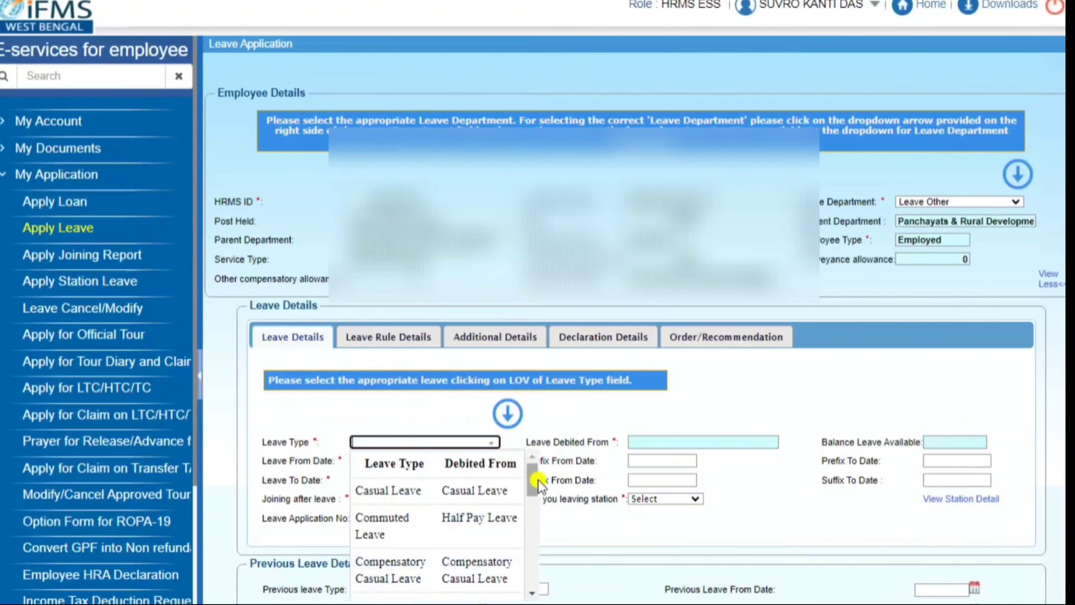
pyautogui.moveTo(535, 480); pyautogui.dragTo(532, 497)
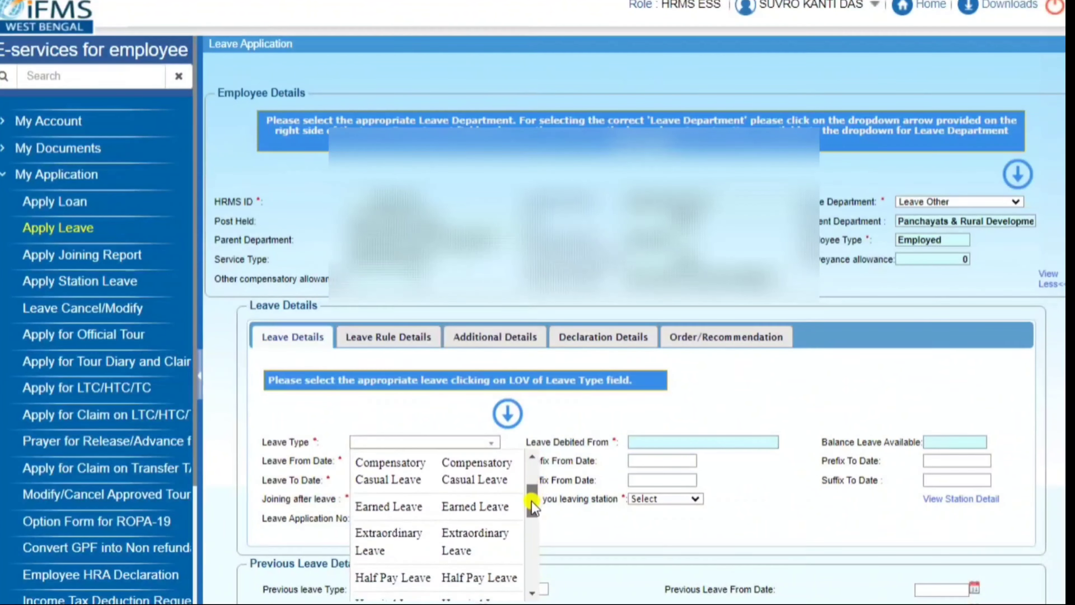
pyautogui.click(469, 510)
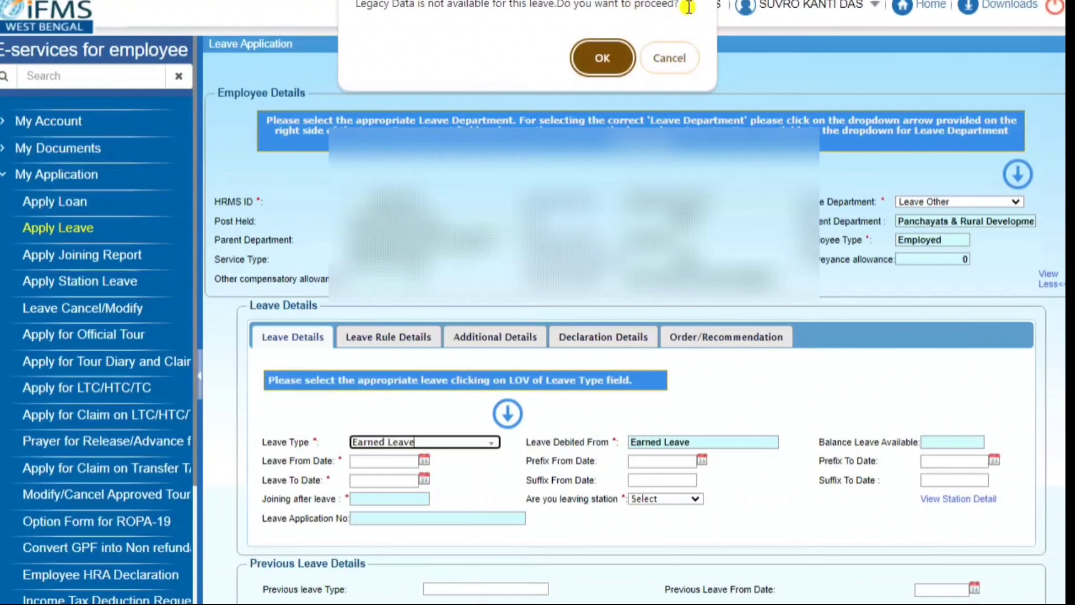
pyautogui.moveTo(689, 6); pyautogui.dragTo(343, 5)
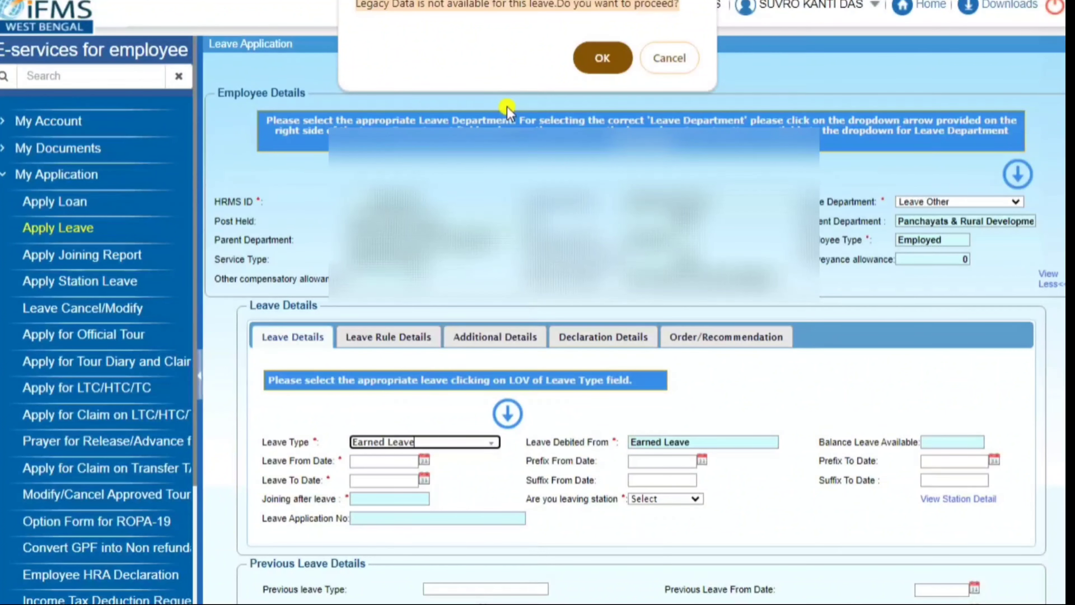
pyautogui.click(603, 58)
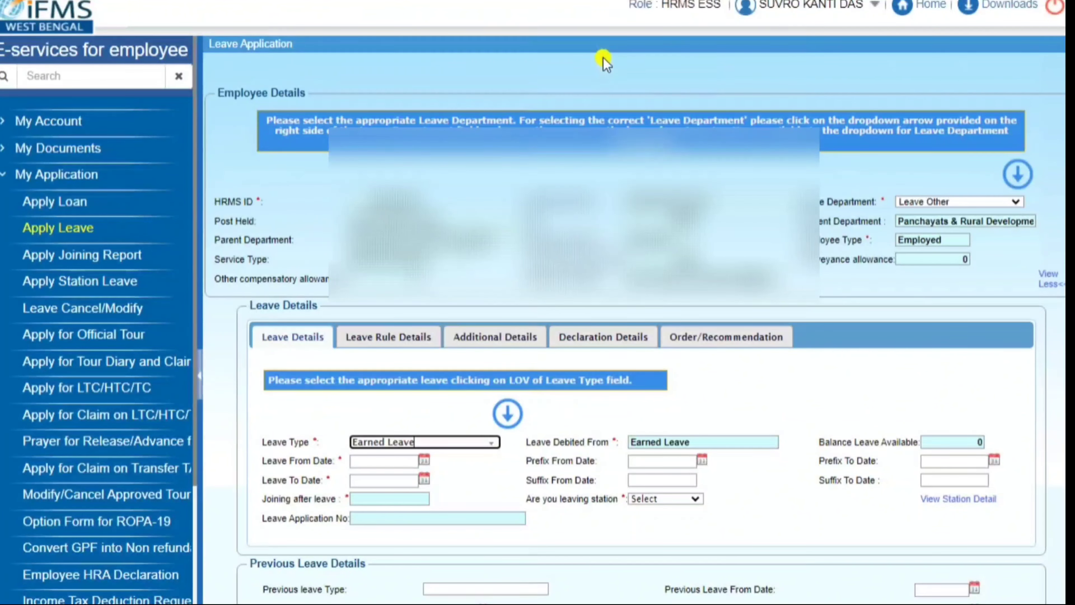
# Set the leave period from 01/02/2024 to 08/02/2024
pyautogui.click(426, 462)
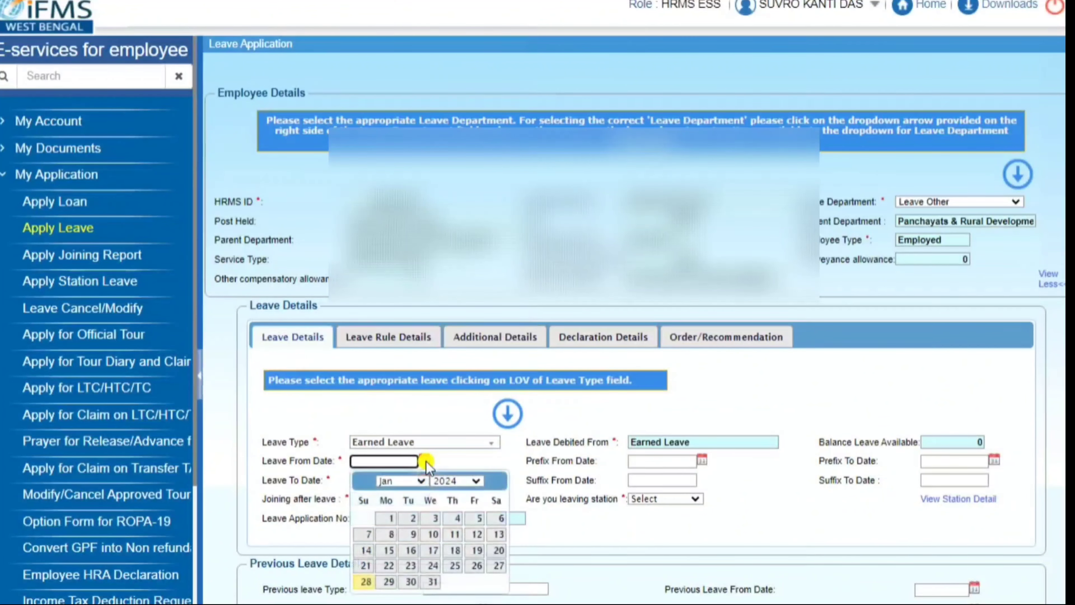
pyautogui.click(426, 481)
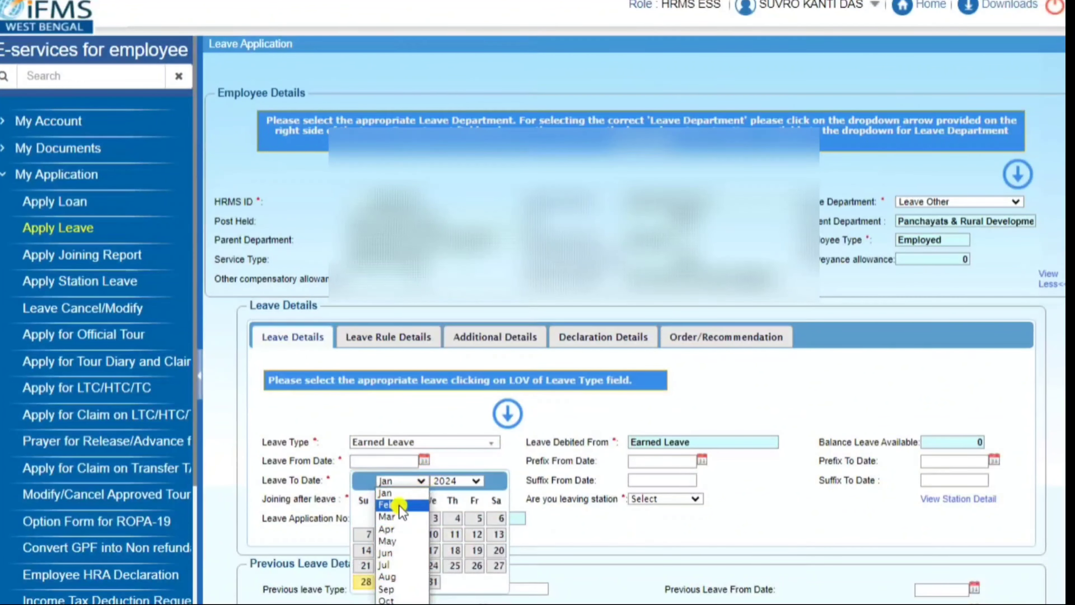
pyautogui.click(386, 505)
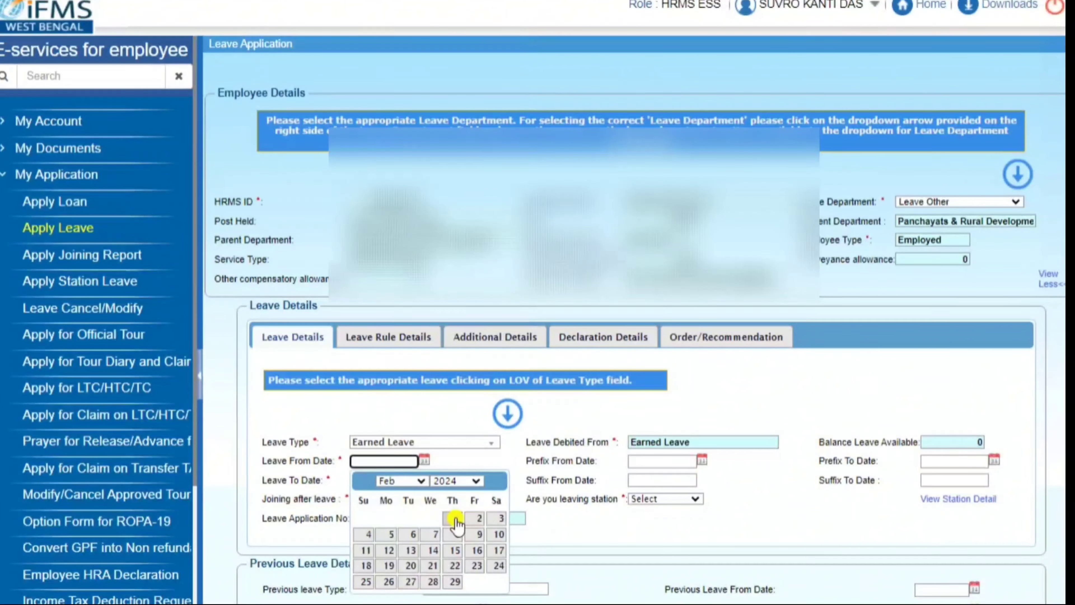
pyautogui.click(455, 519)
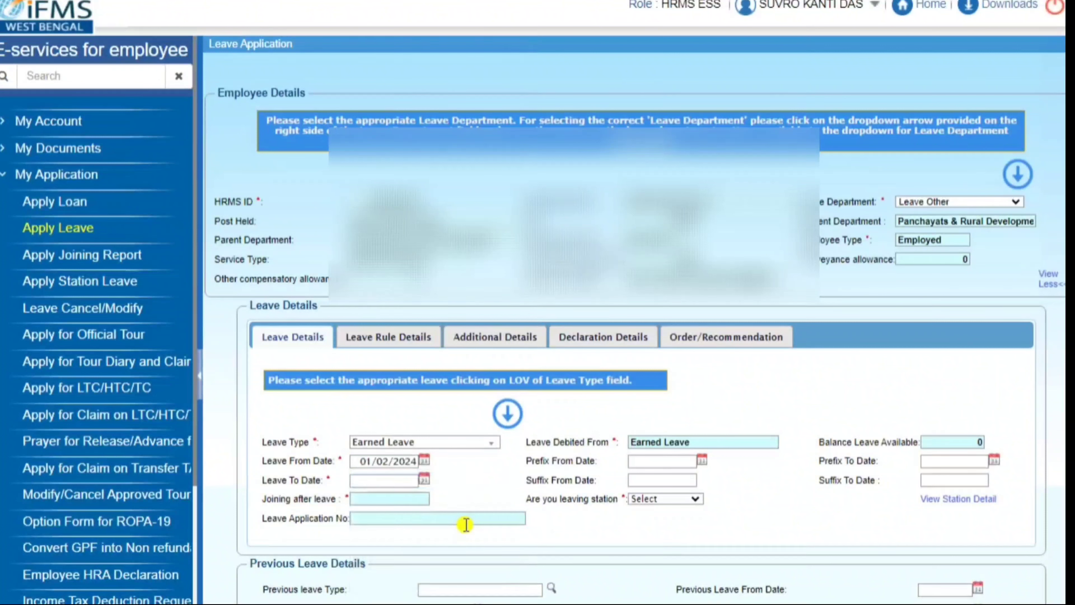
pyautogui.click(423, 480)
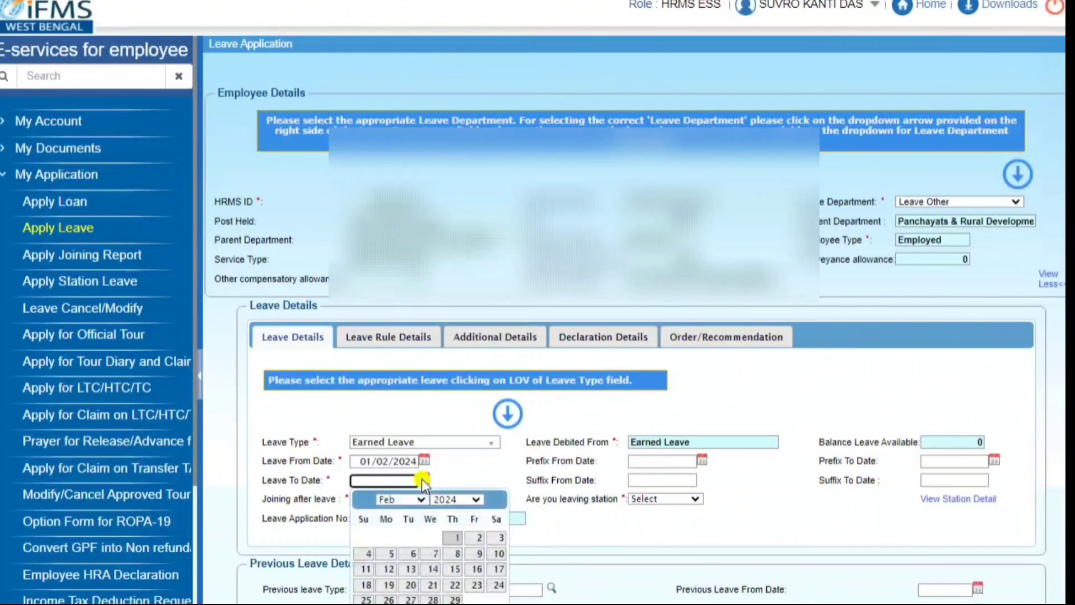
pyautogui.click(453, 554)
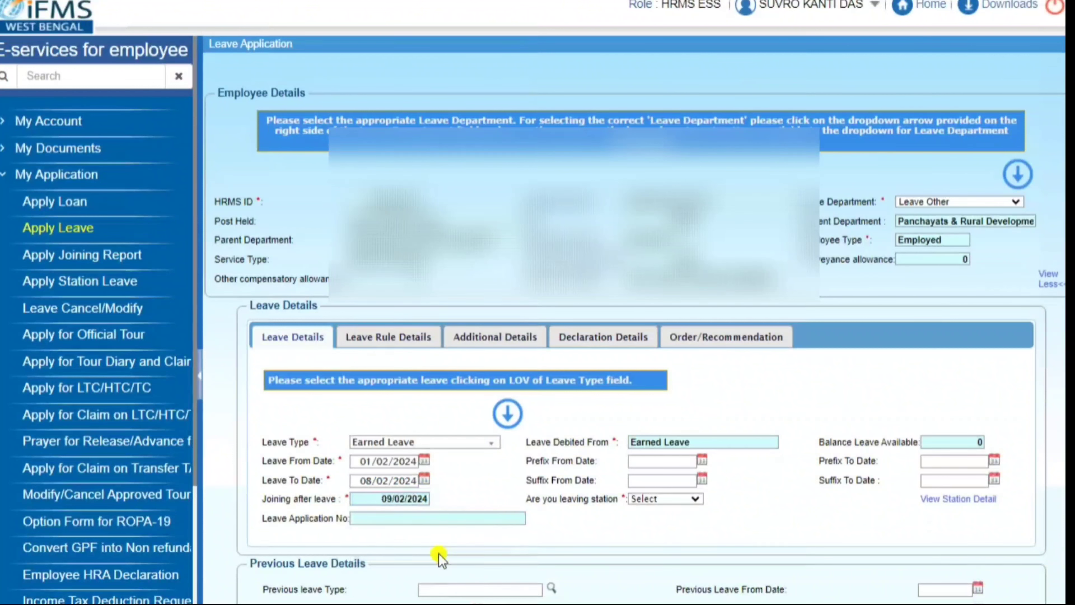
pyautogui.moveTo(393, 500); pyautogui.dragTo(376, 499)
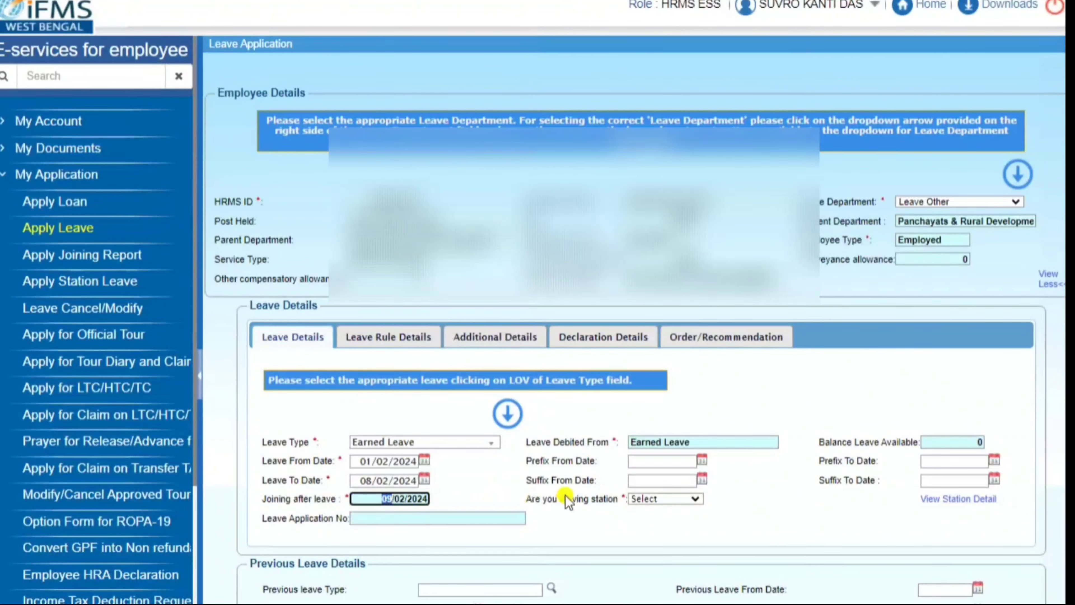
# Check the selectable dates for Prefix From Date and Suffix From Date without choosing any
pyautogui.click(701, 460)
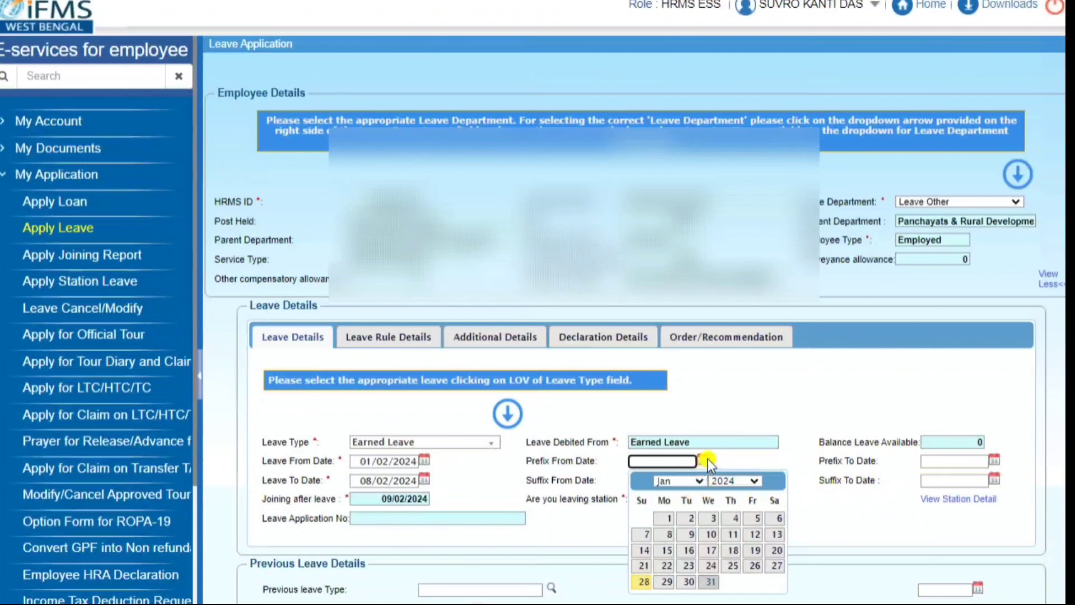
pyautogui.click(703, 482)
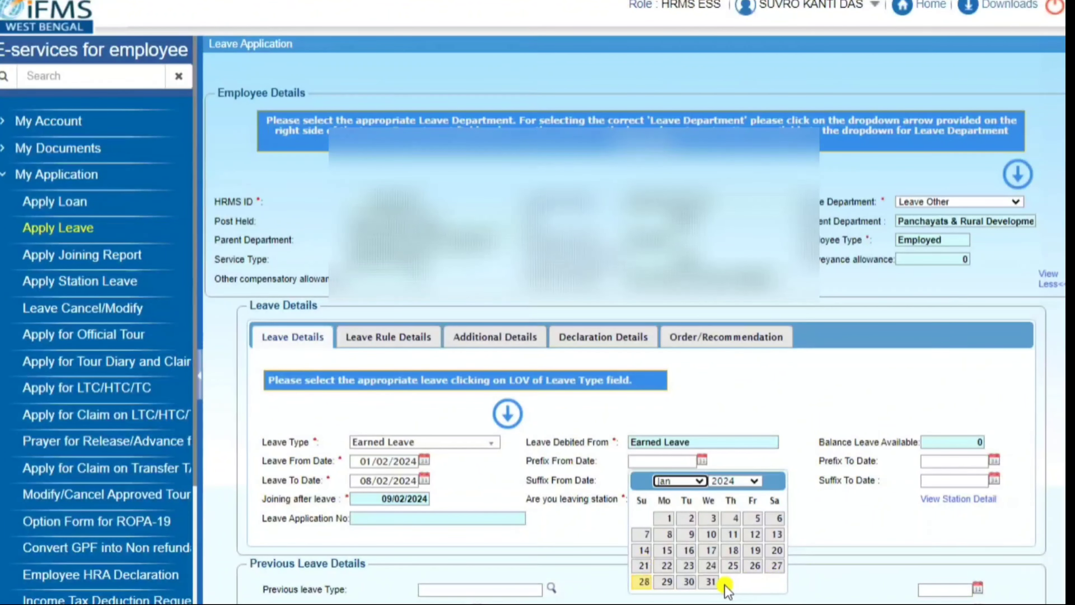
pyautogui.click(829, 517)
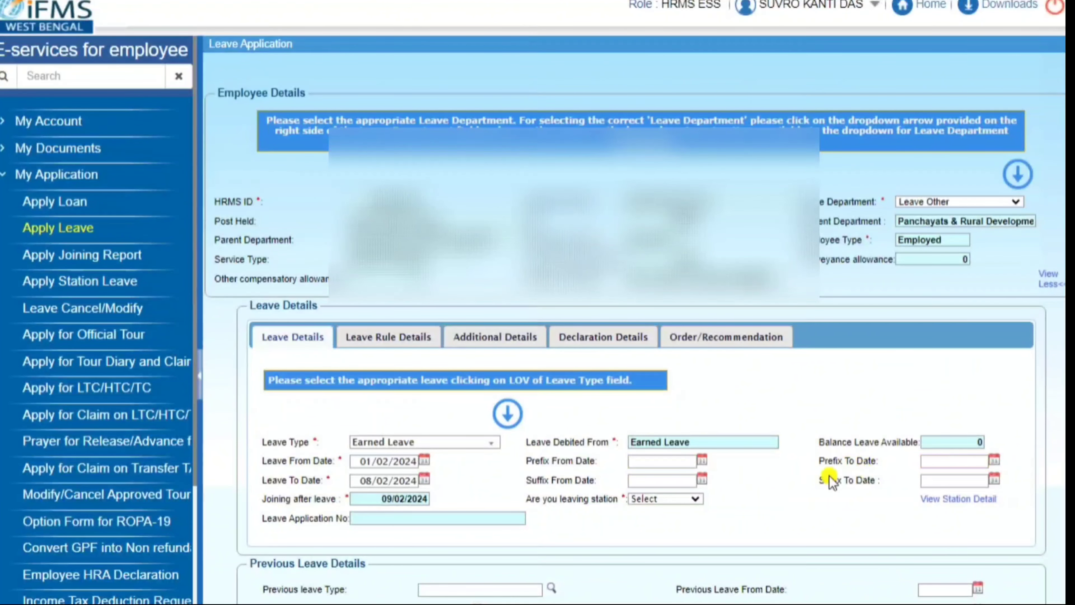
pyautogui.click(700, 479)
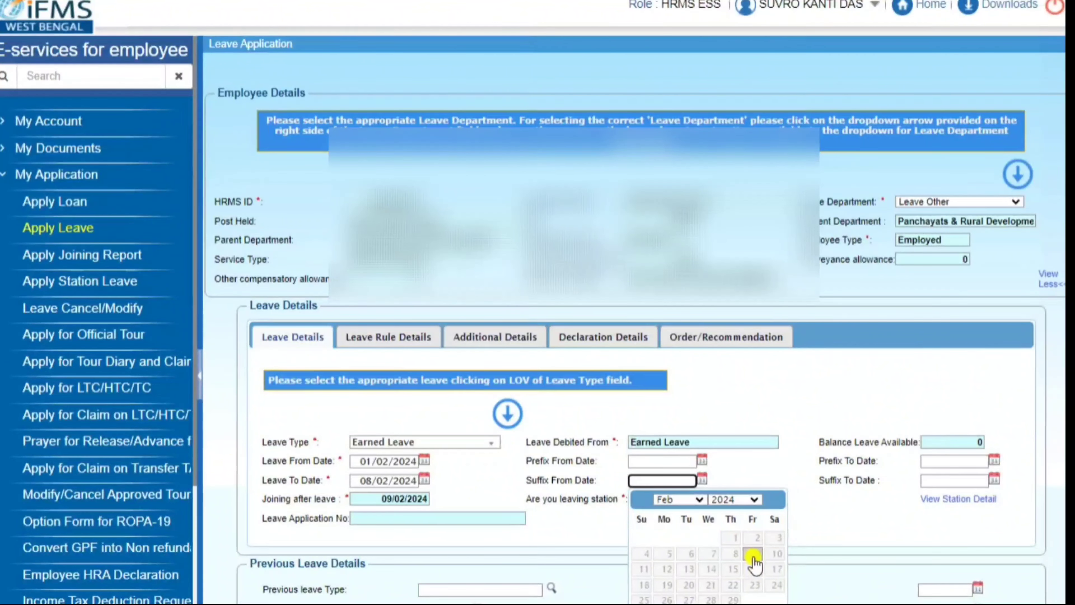
pyautogui.click(842, 537)
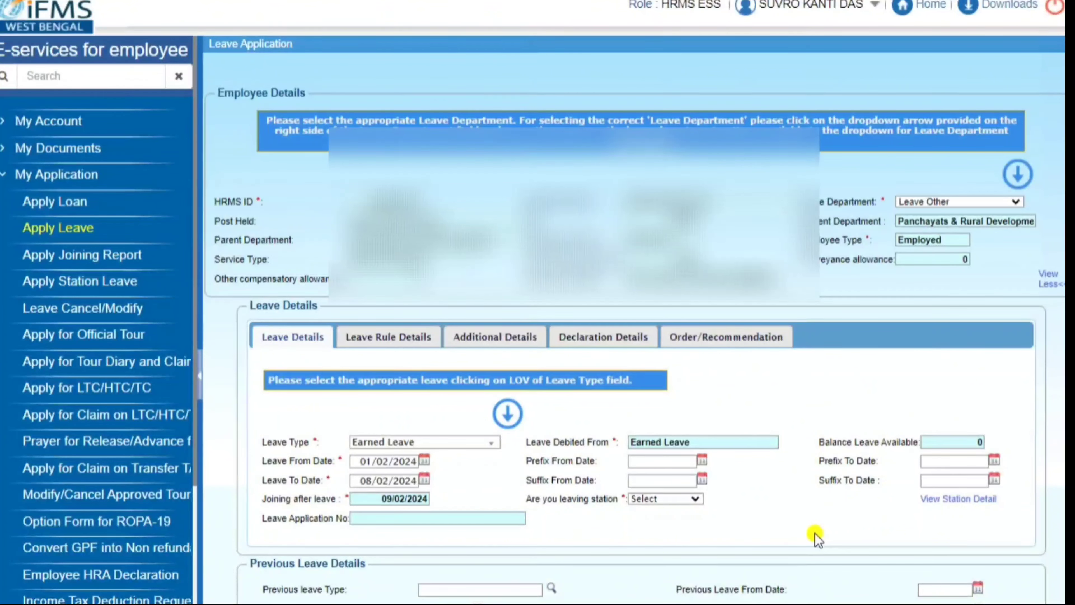
# Answer Yes to leaving station and choose the start date in the Station Leave Detail form
pyautogui.click(697, 504)
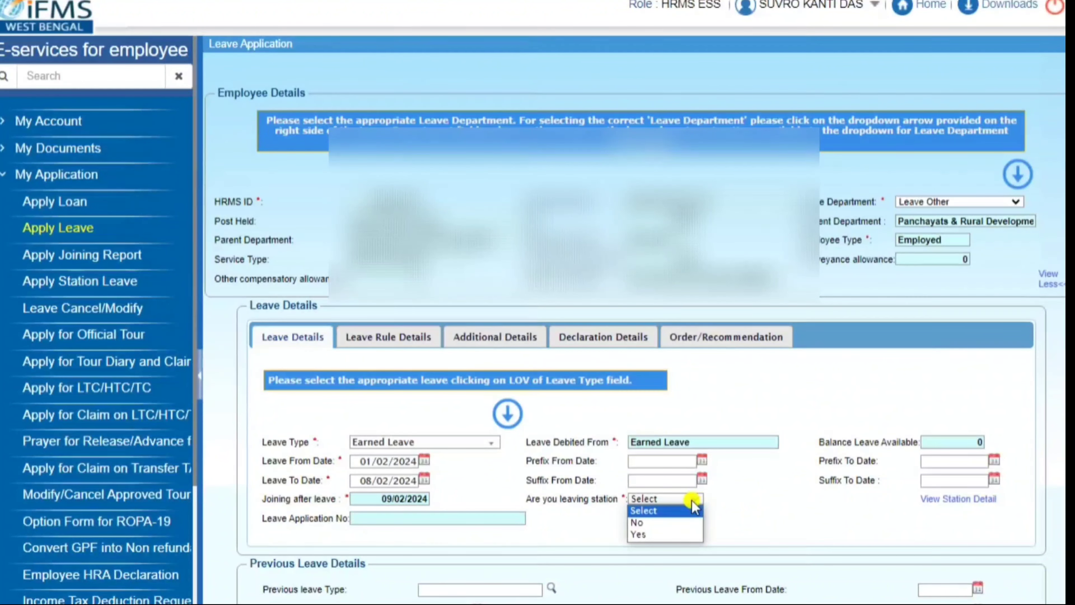
pyautogui.click(648, 532)
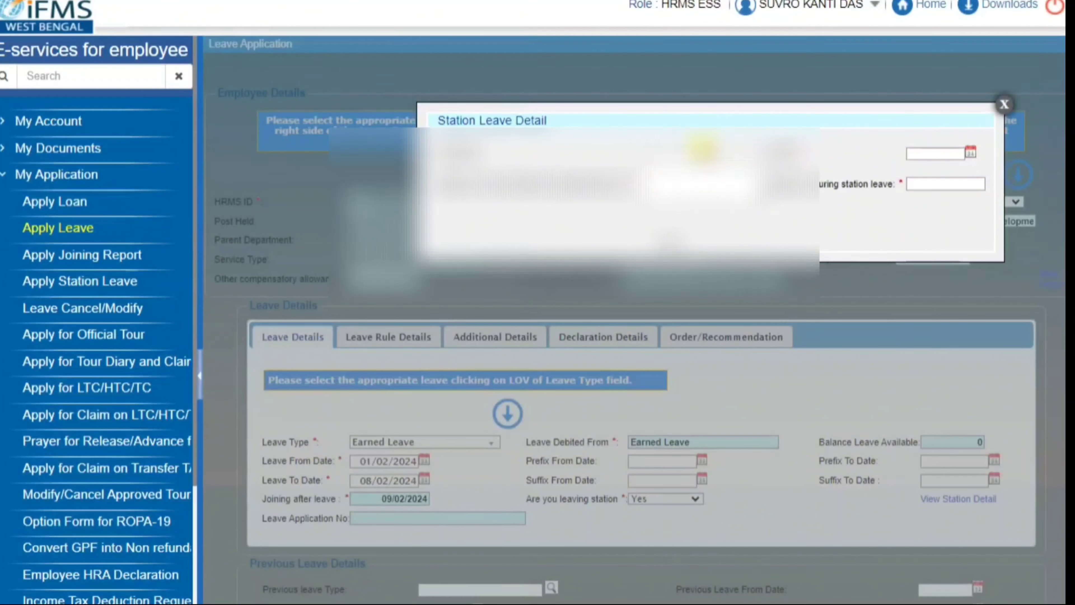
pyautogui.click(706, 154)
pyautogui.click(711, 167)
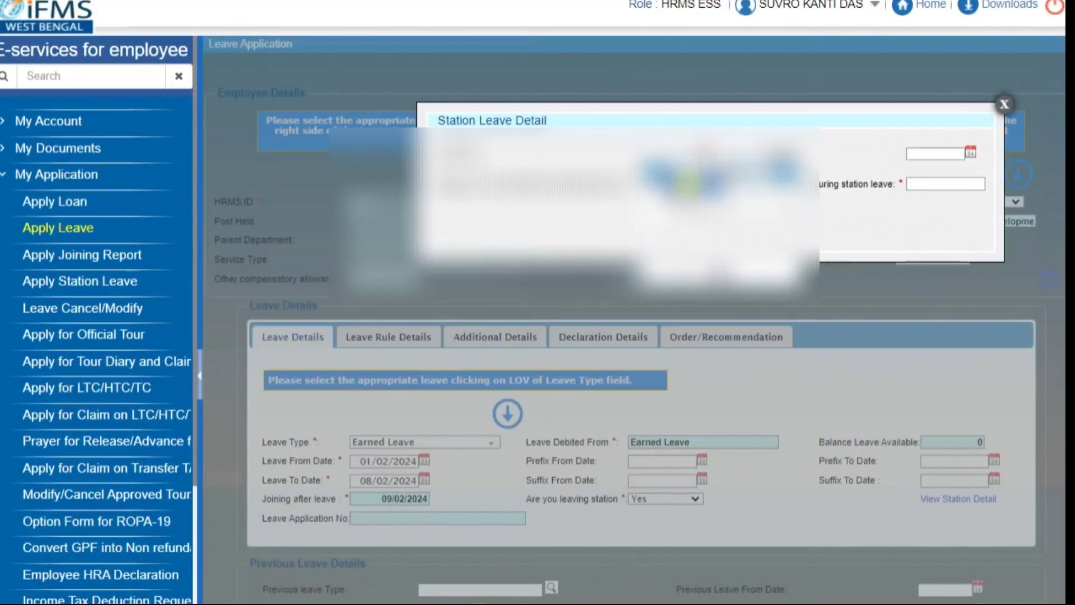
pyautogui.click(695, 205)
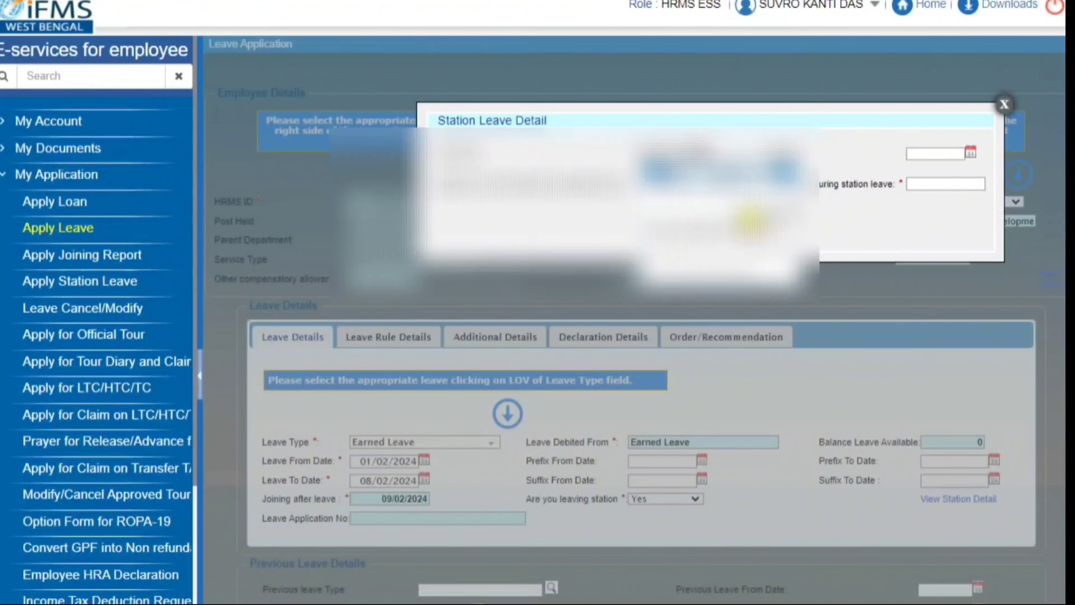
pyautogui.click(750, 215)
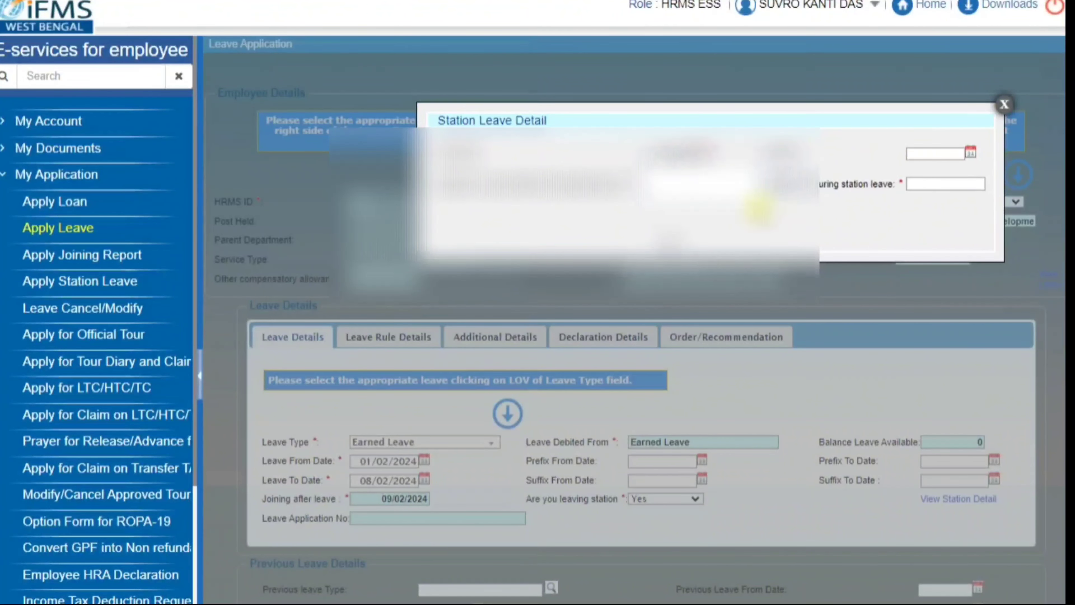
# Set the station leave end date to 08/02/2024
pyautogui.click(970, 153)
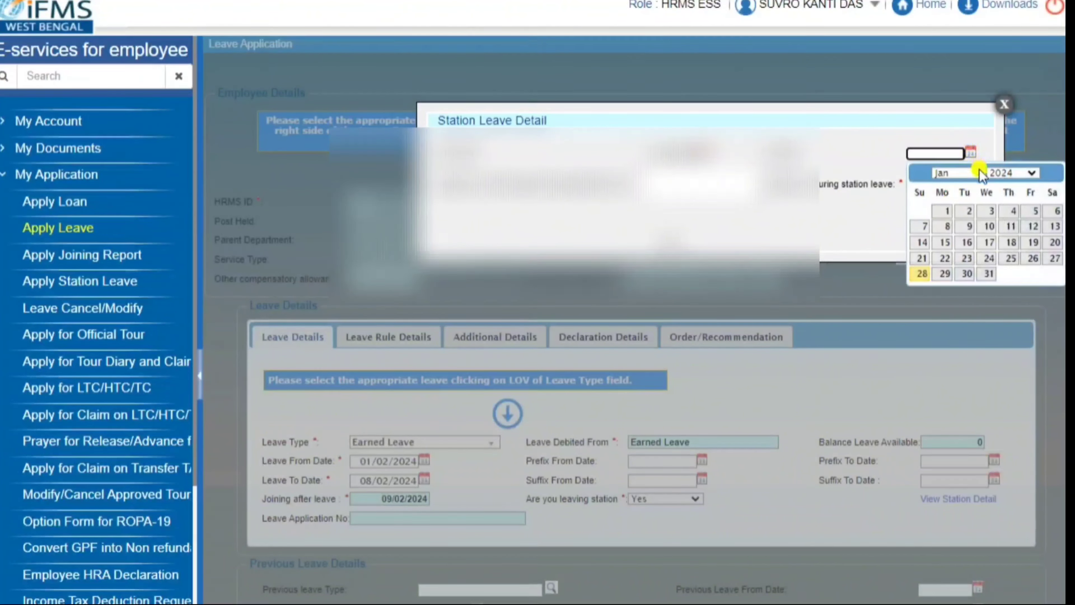
pyautogui.click(961, 173)
pyautogui.click(940, 197)
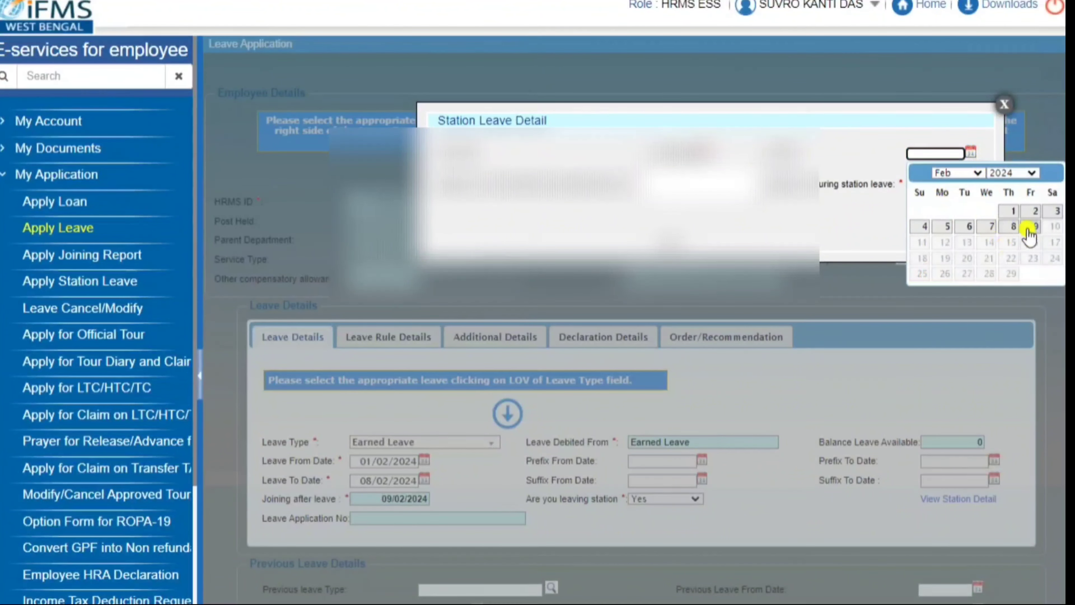
pyautogui.click(1012, 226)
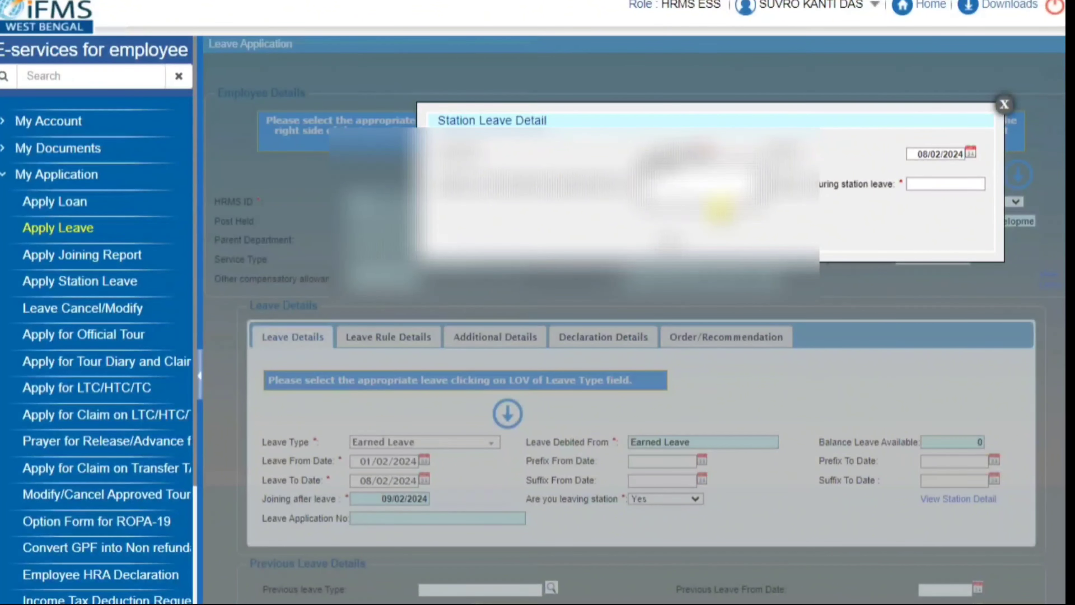
# Enter the contact number during station leave, save the station leave details and reopen them for review
pyautogui.press('Tab')
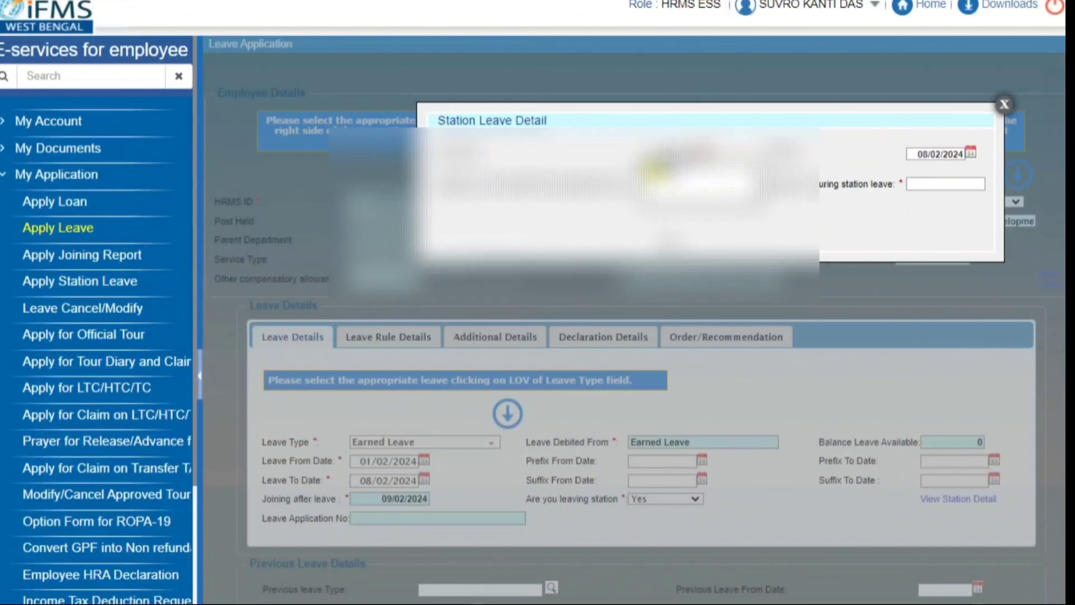
pyautogui.click(633, 172)
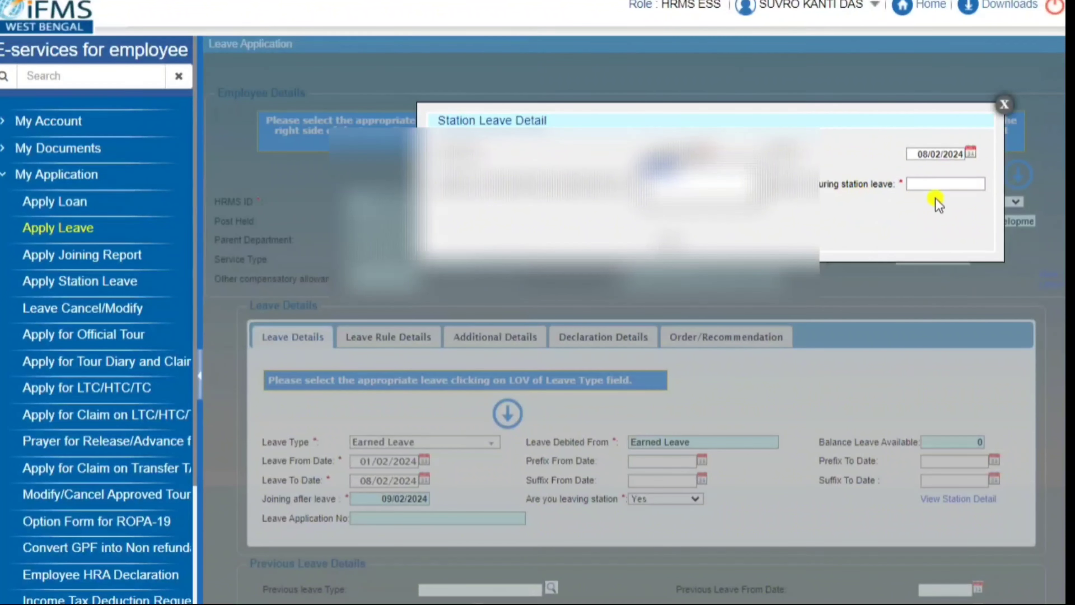
pyautogui.click(946, 185)
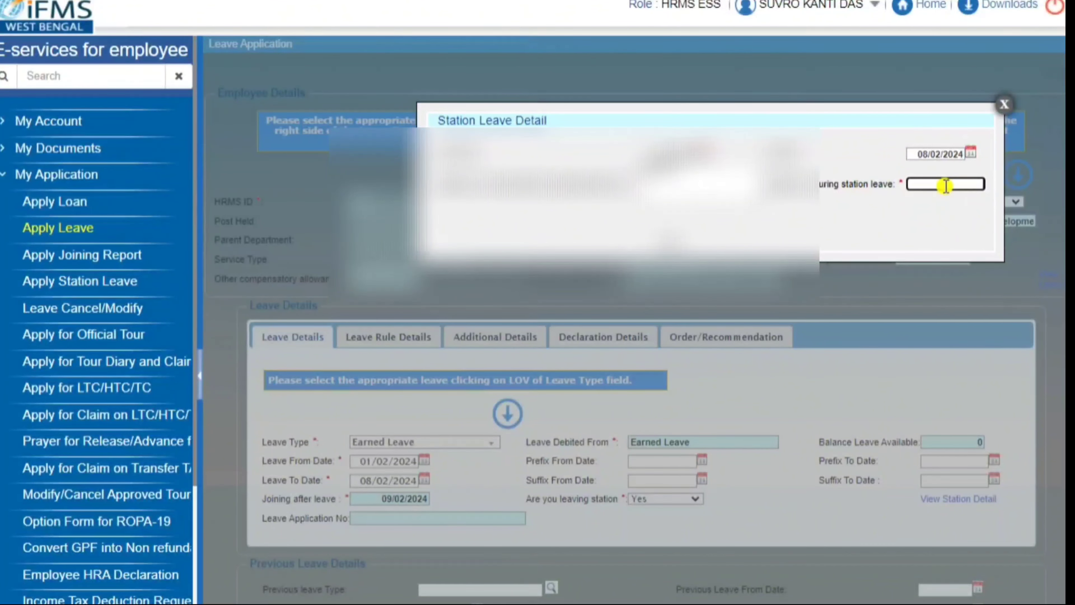
pyautogui.write('8756432')
pyautogui.click(671, 243)
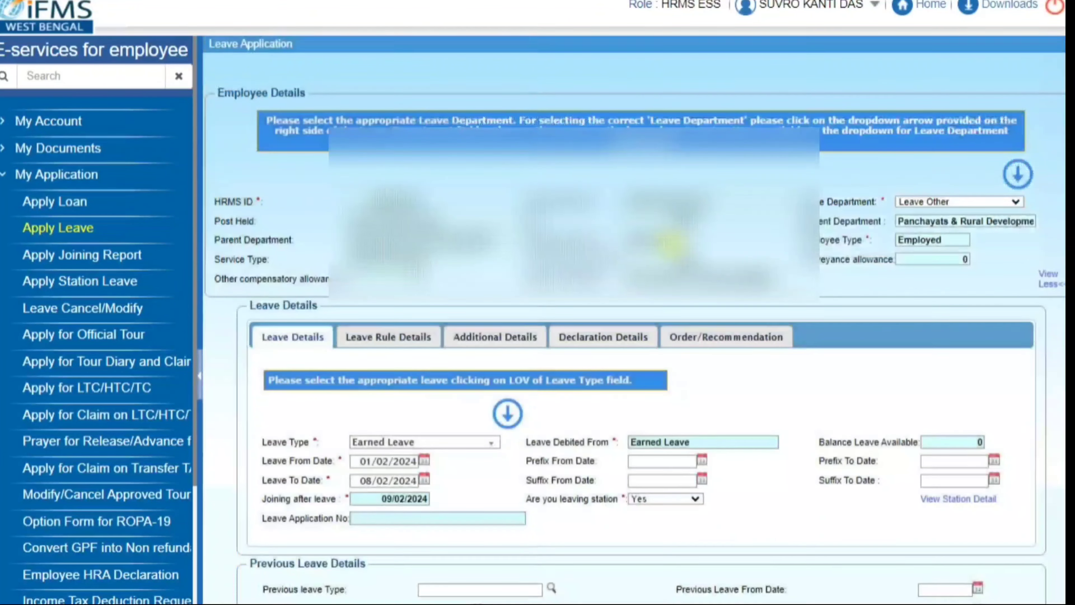
pyautogui.click(966, 500)
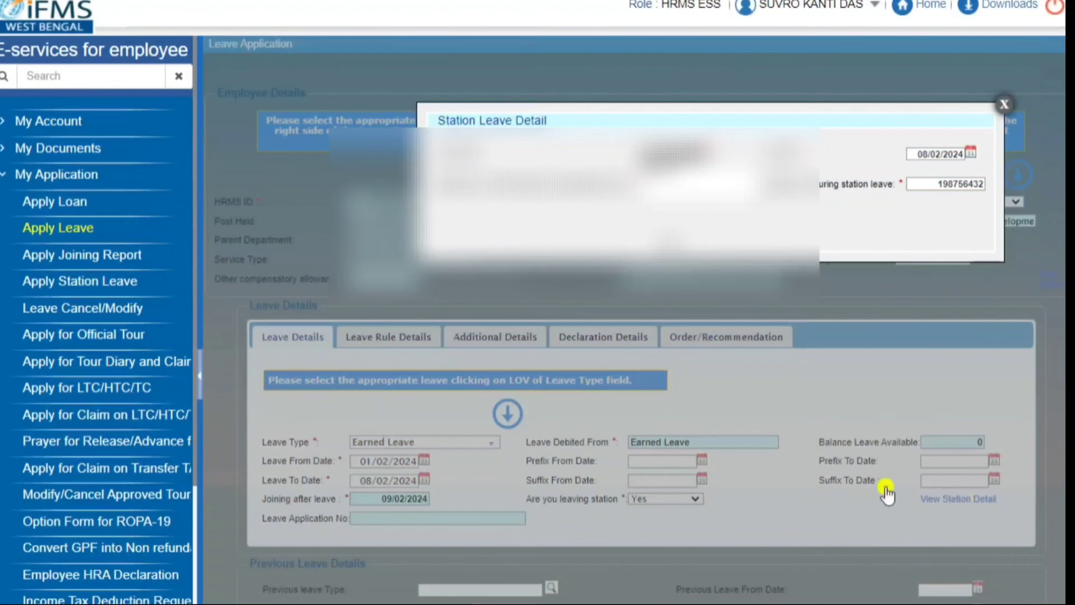
# Close the station leave details and check the available previous leave types without selecting one
pyautogui.click(1008, 109)
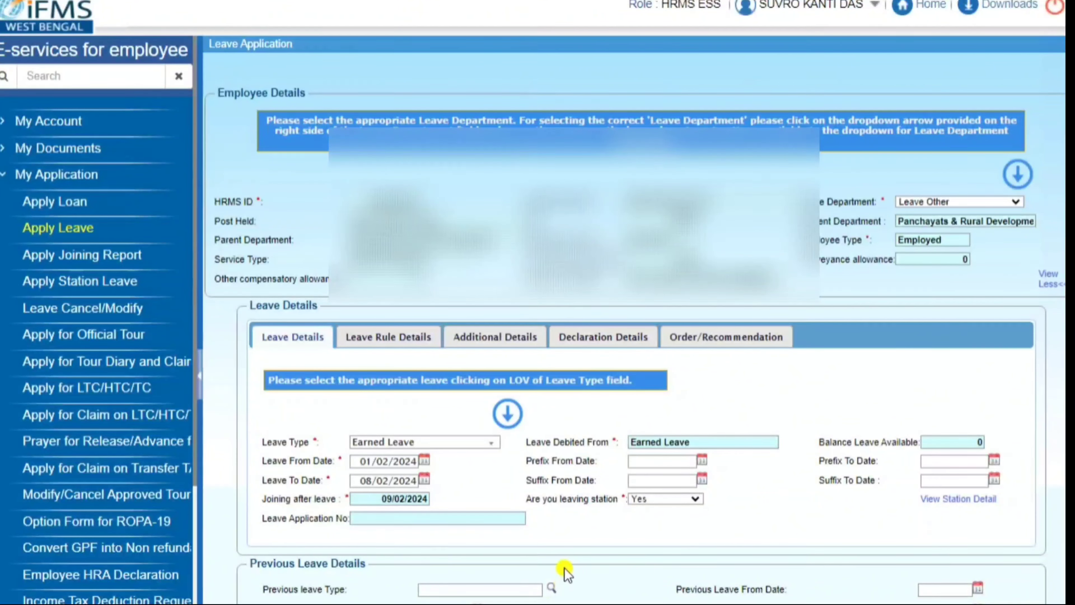
pyautogui.click(551, 589)
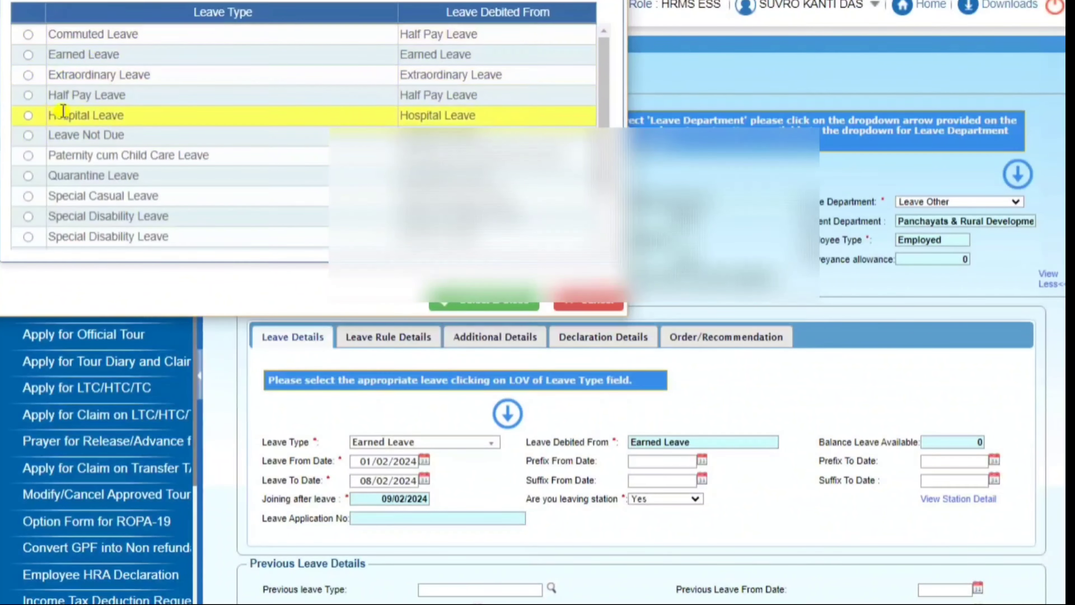
pyautogui.click(588, 299)
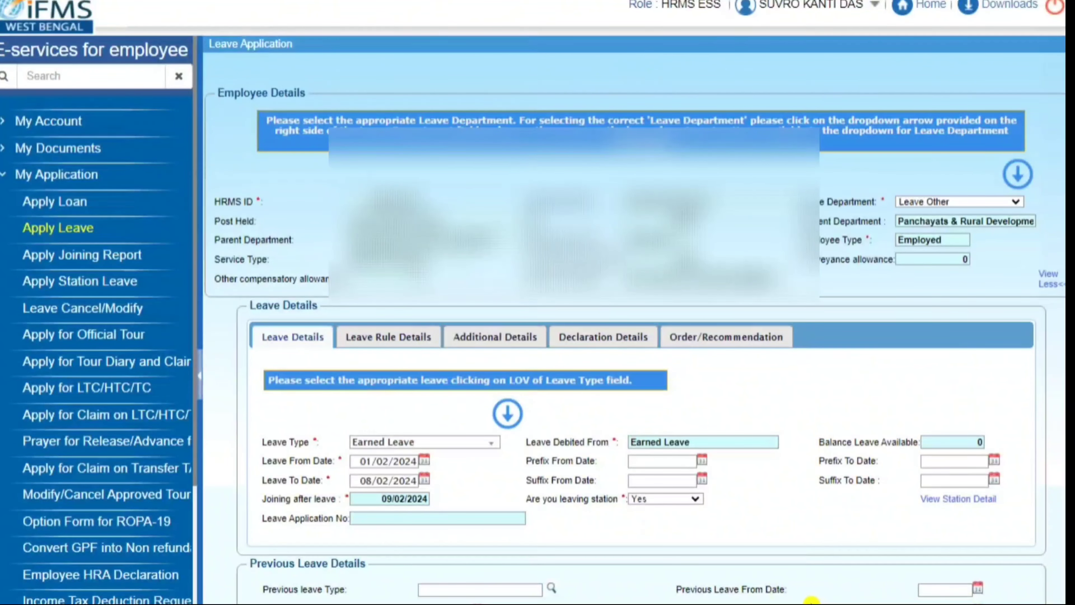
# Set the leave rule to Rule 169 of WBSR-I in the Leave Rule Details
pyautogui.click(397, 342)
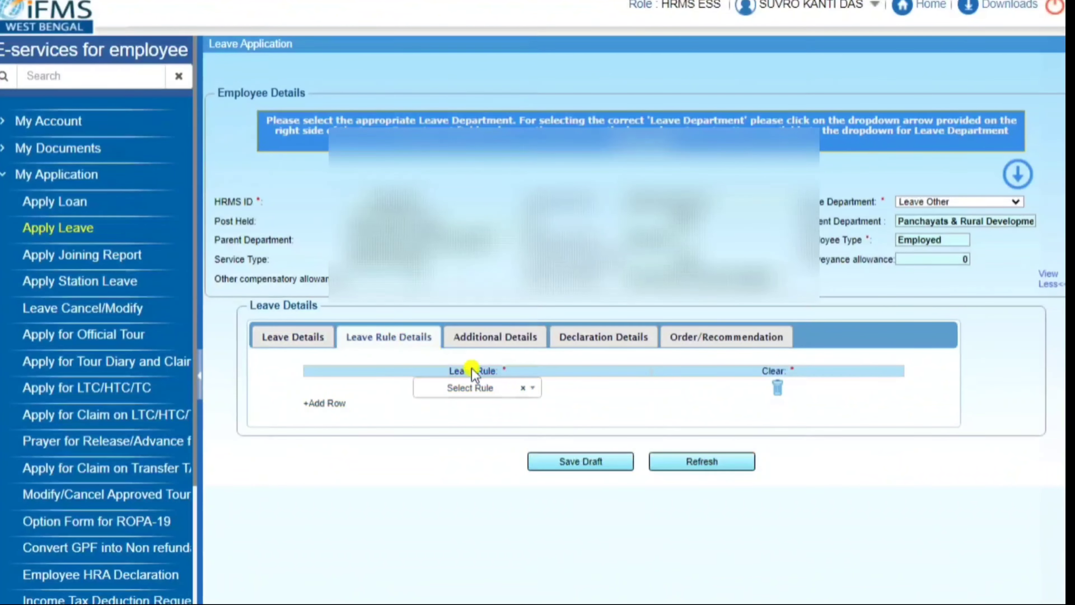
pyautogui.click(530, 389)
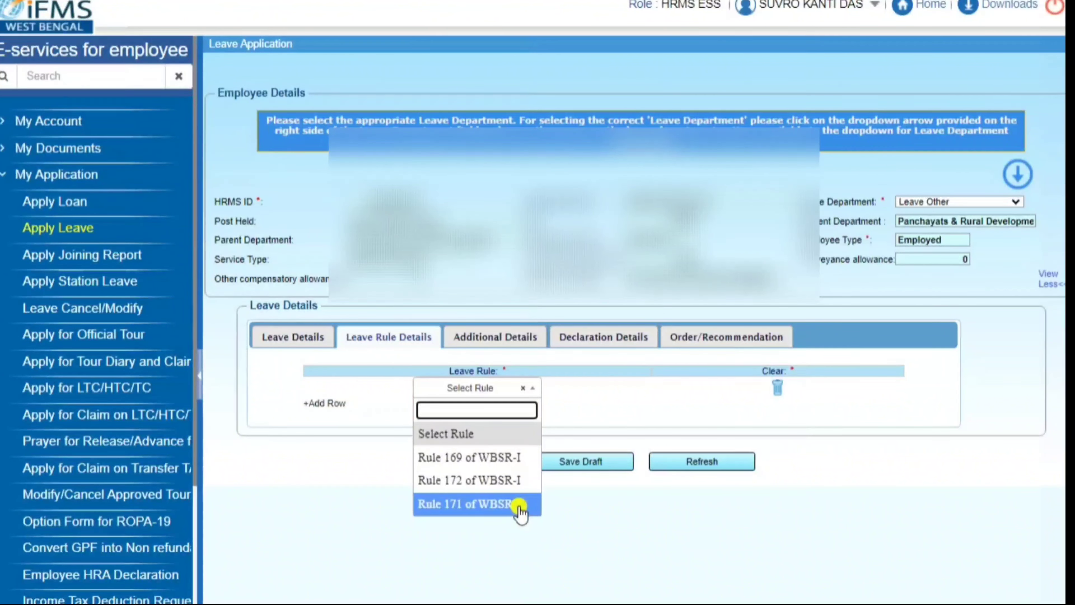
pyautogui.click(483, 458)
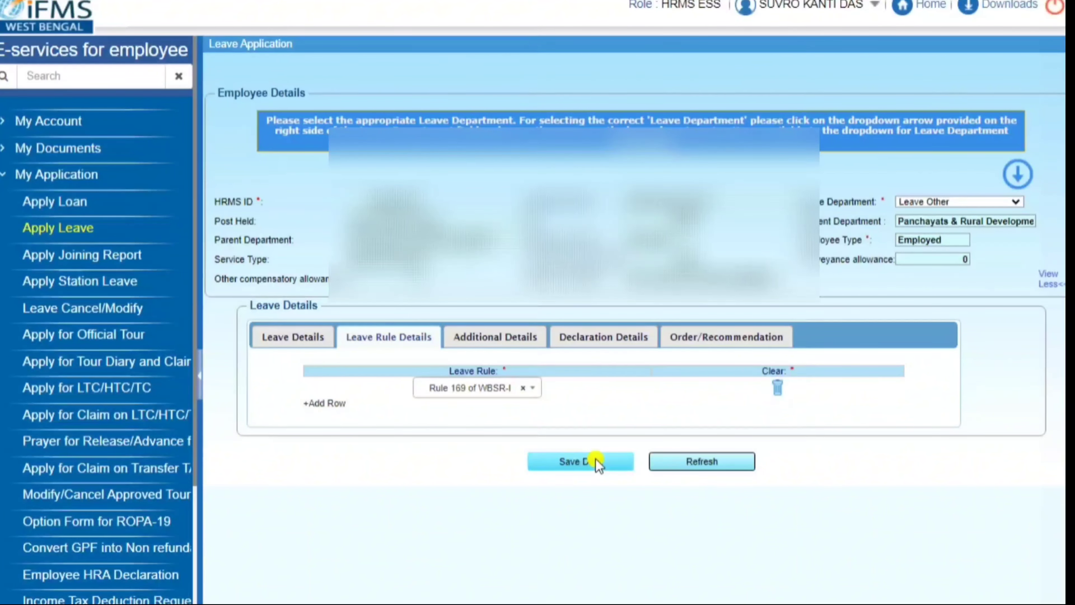
# In the Additional Details, set the purpose of leave to Private Affairs and enter "Tour Purpose" as the reason
pyautogui.click(496, 337)
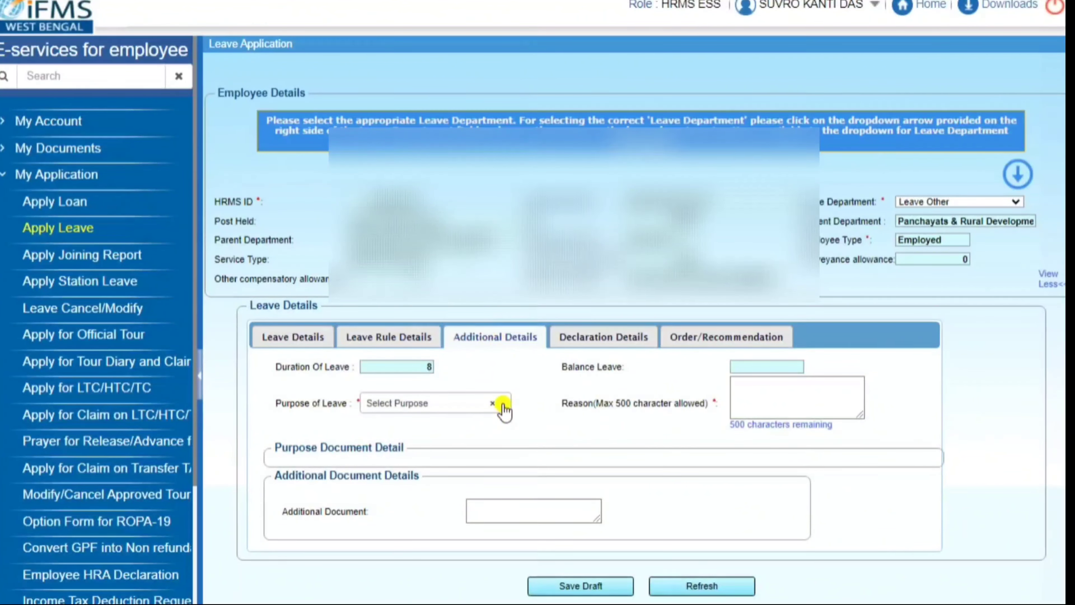
pyautogui.doubleClick(428, 367)
pyautogui.click(757, 365)
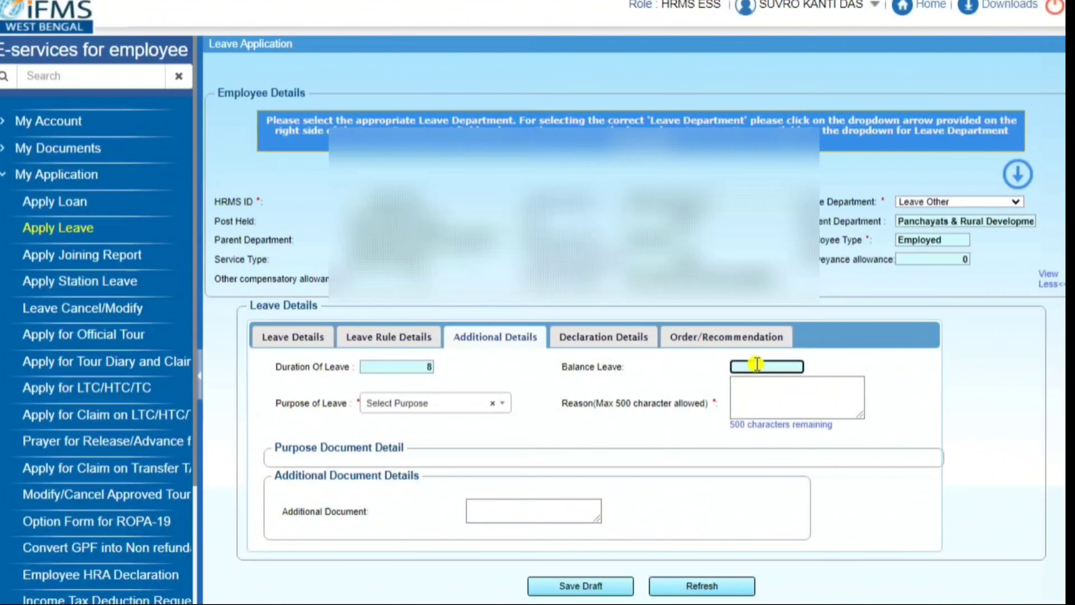
pyautogui.click(482, 402)
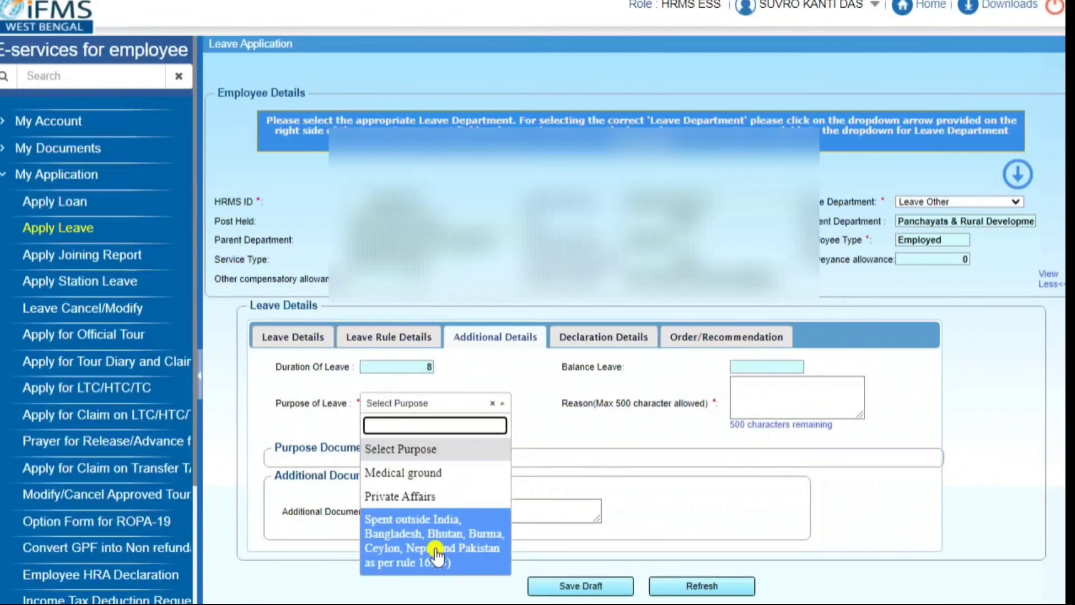
pyautogui.click(419, 496)
pyautogui.click(742, 381)
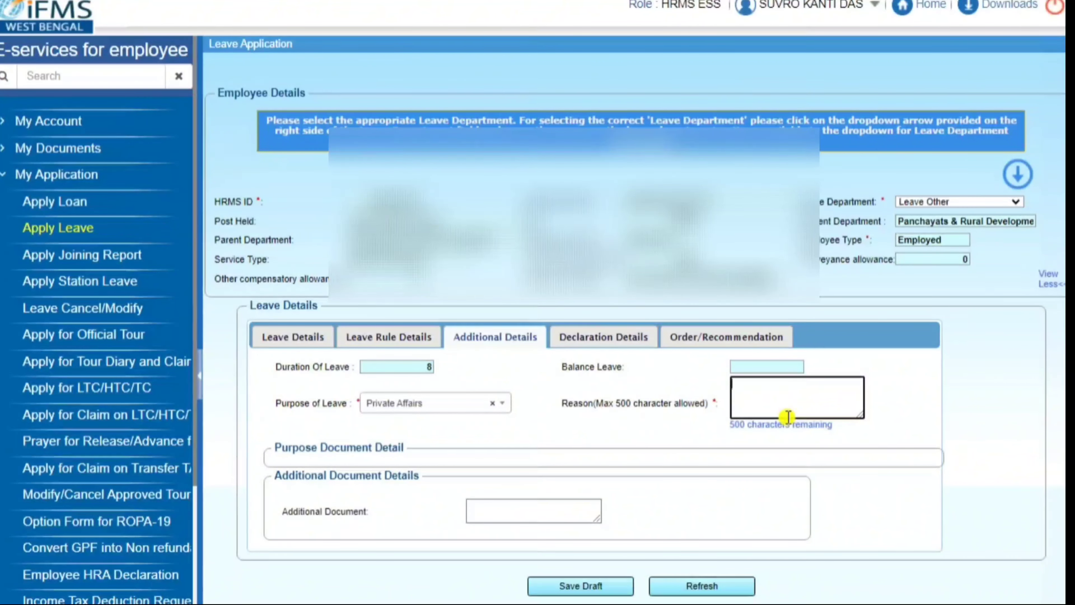
pyautogui.write('Tour Purpose')
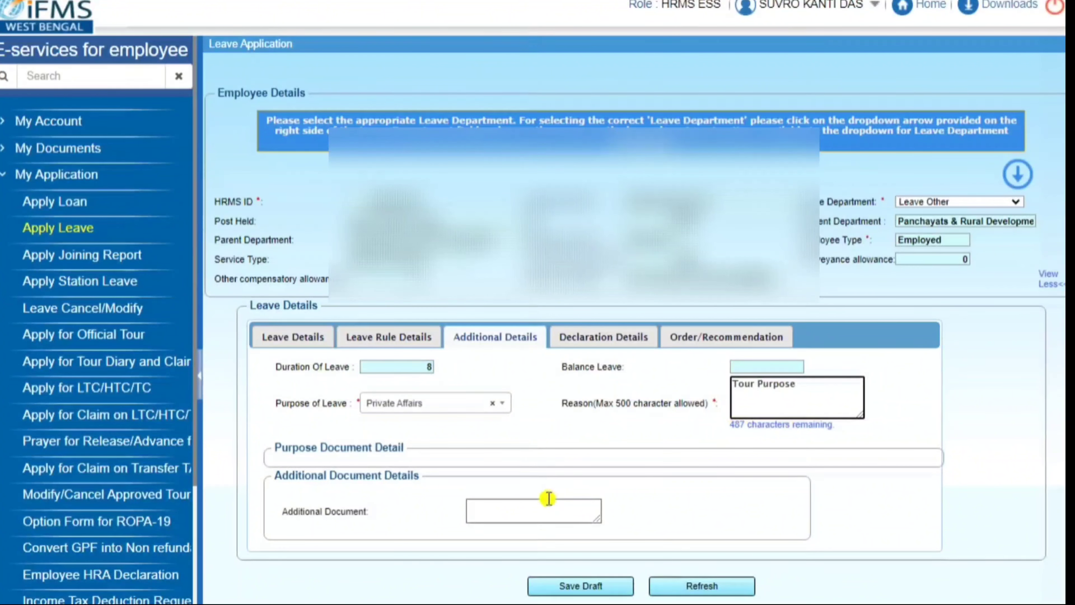
pyautogui.click(531, 505)
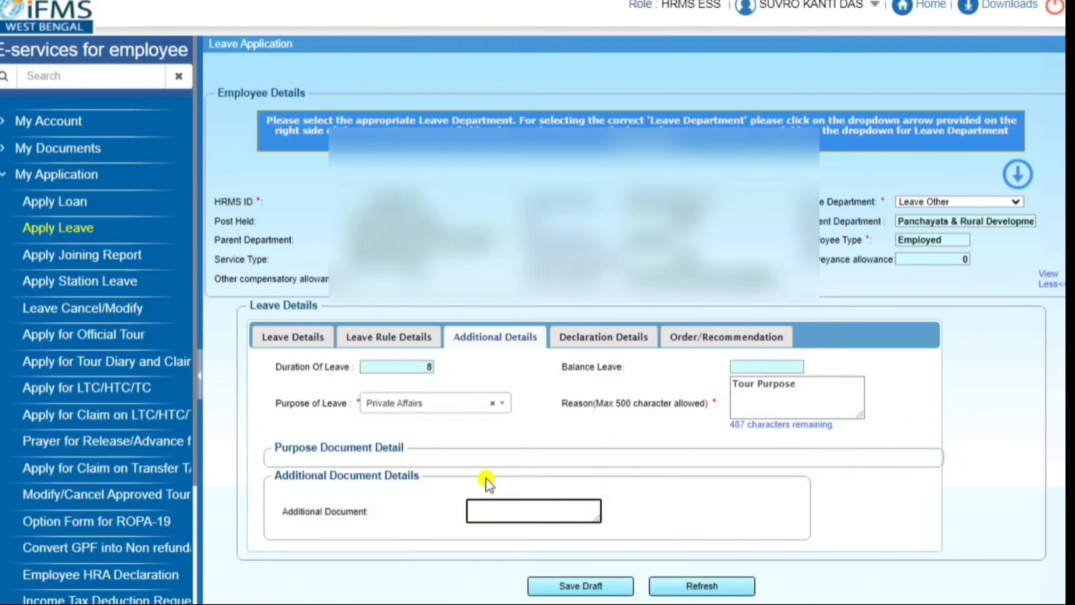
# Check the Declaration Details and the Order/Recommendation note without entering anything
pyautogui.click(602, 339)
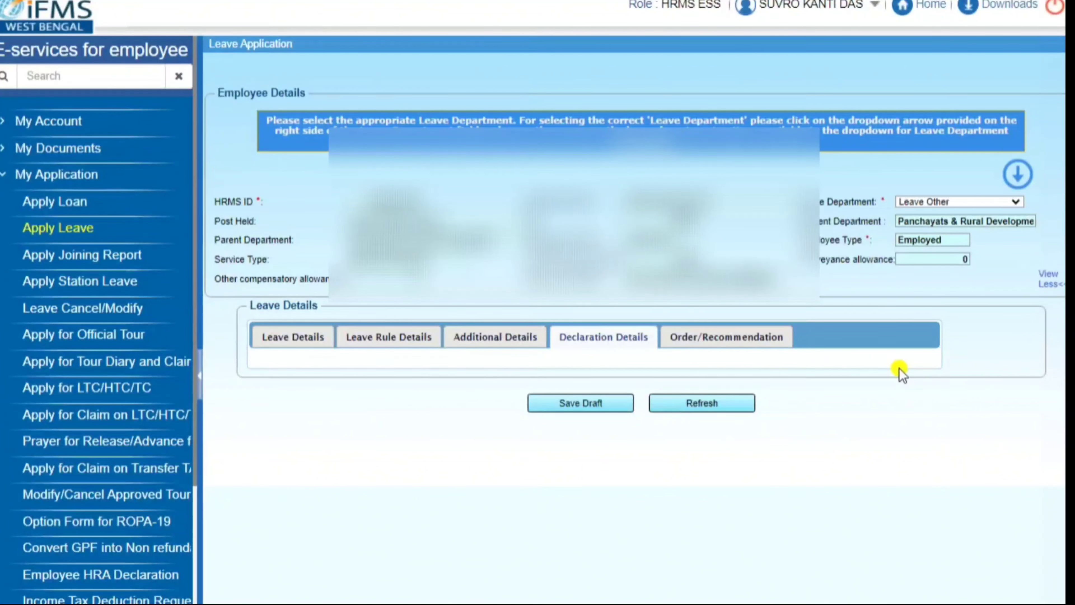
pyautogui.click(695, 341)
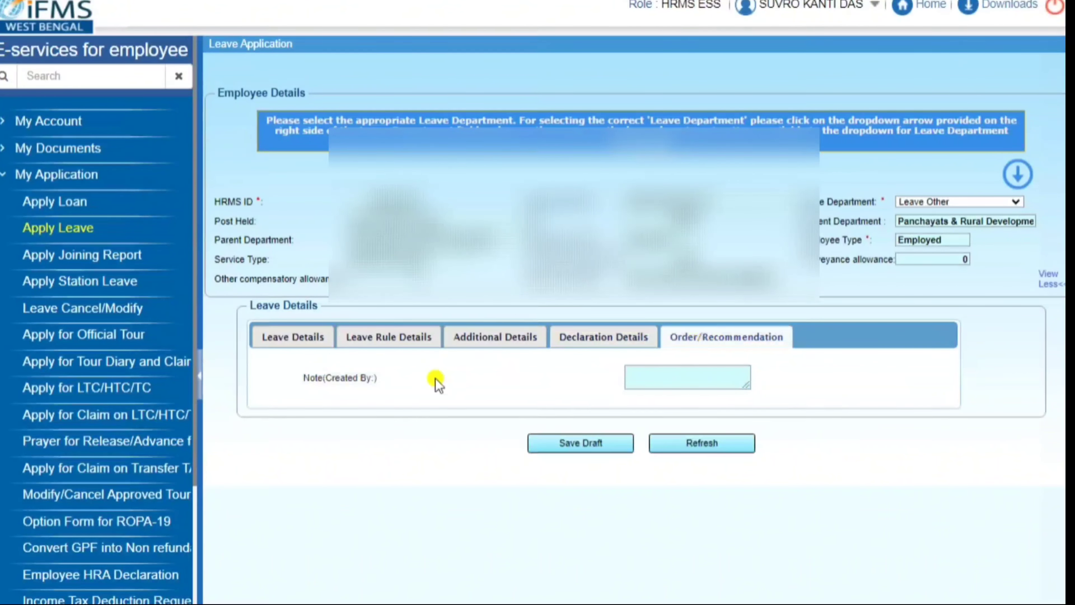
pyautogui.click(687, 374)
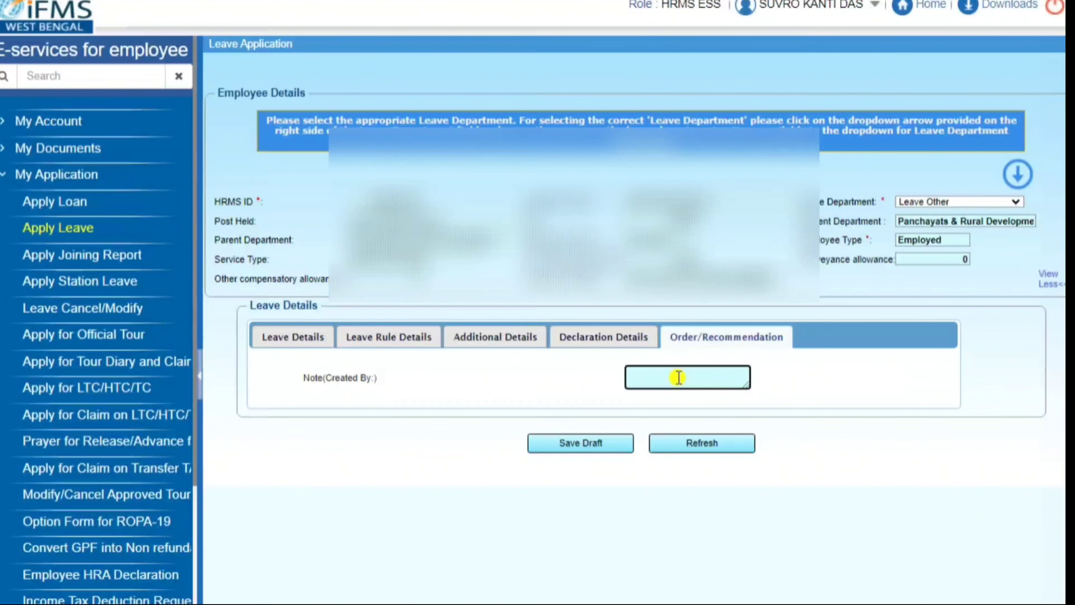
# Save the leave application as a draft and confirm the request to proceed
pyautogui.click(592, 444)
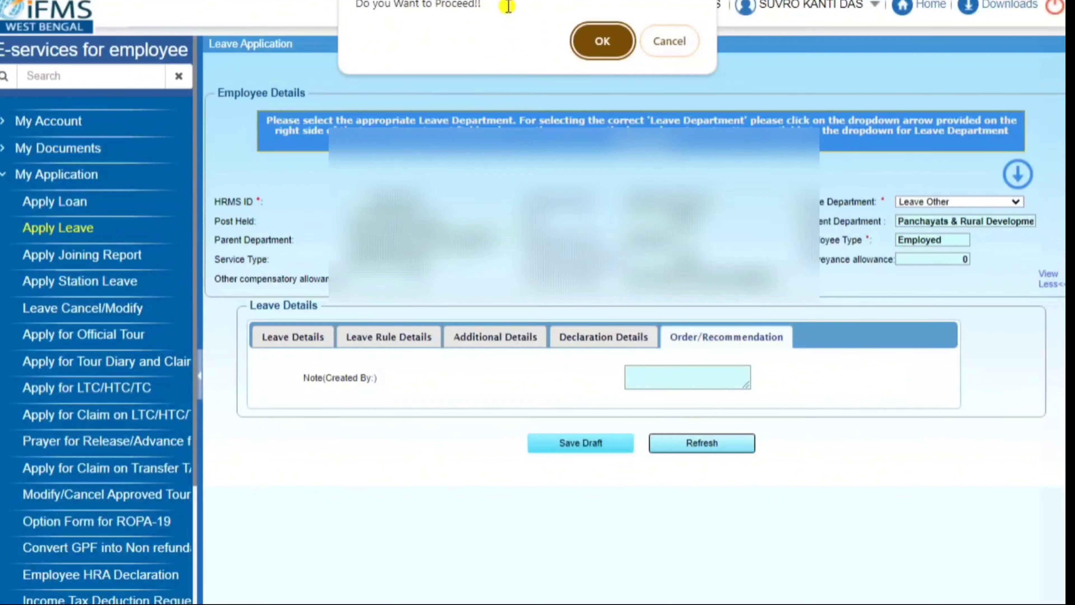
pyautogui.moveTo(507, 7); pyautogui.dragTo(338, 17)
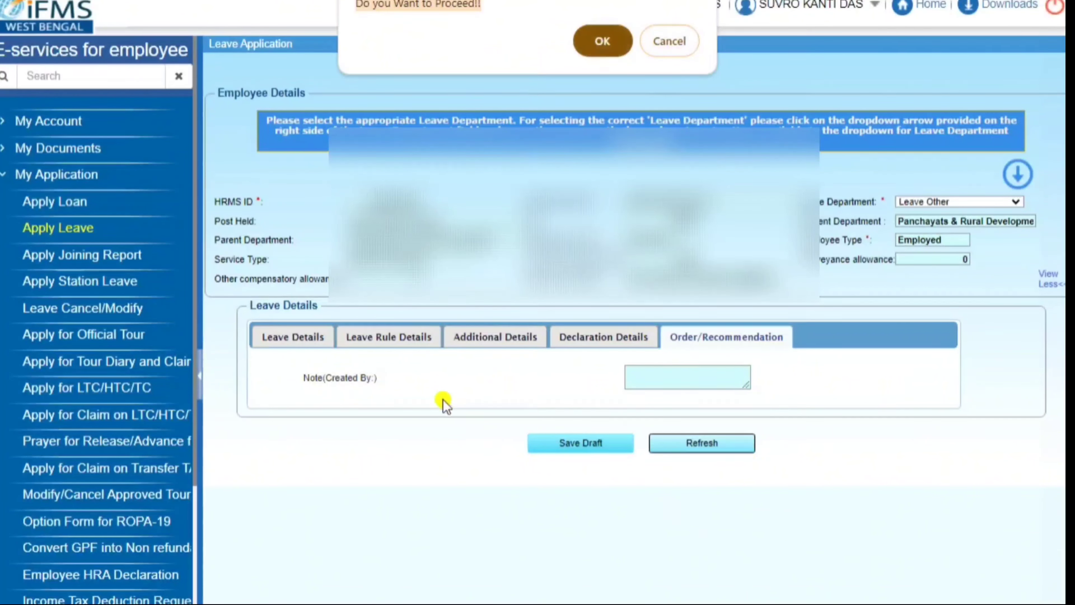
pyautogui.click(604, 41)
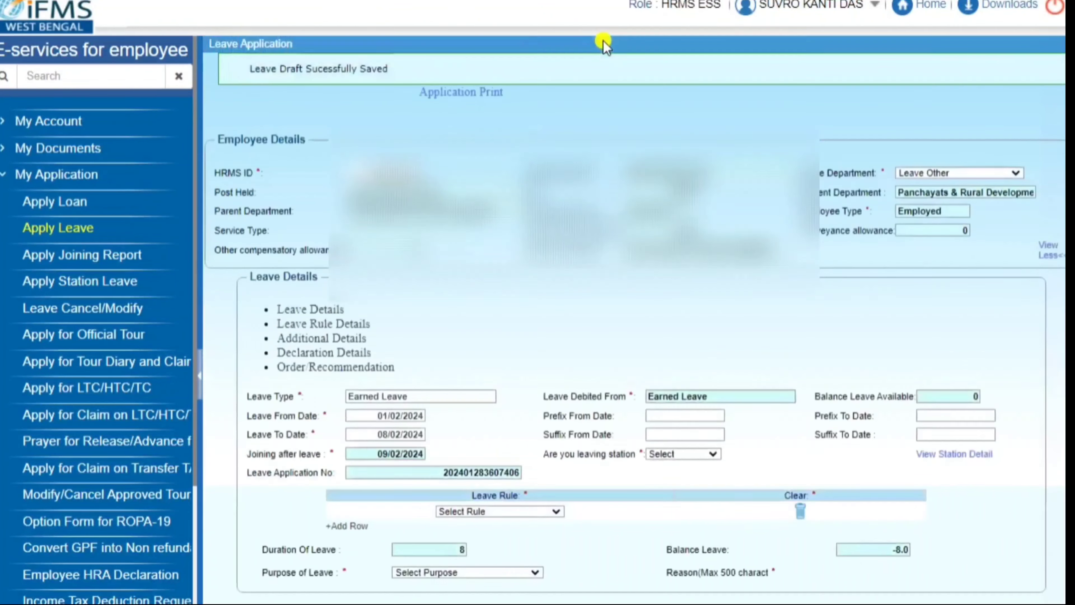
pyautogui.moveTo(404, 69); pyautogui.dragTo(256, 69)
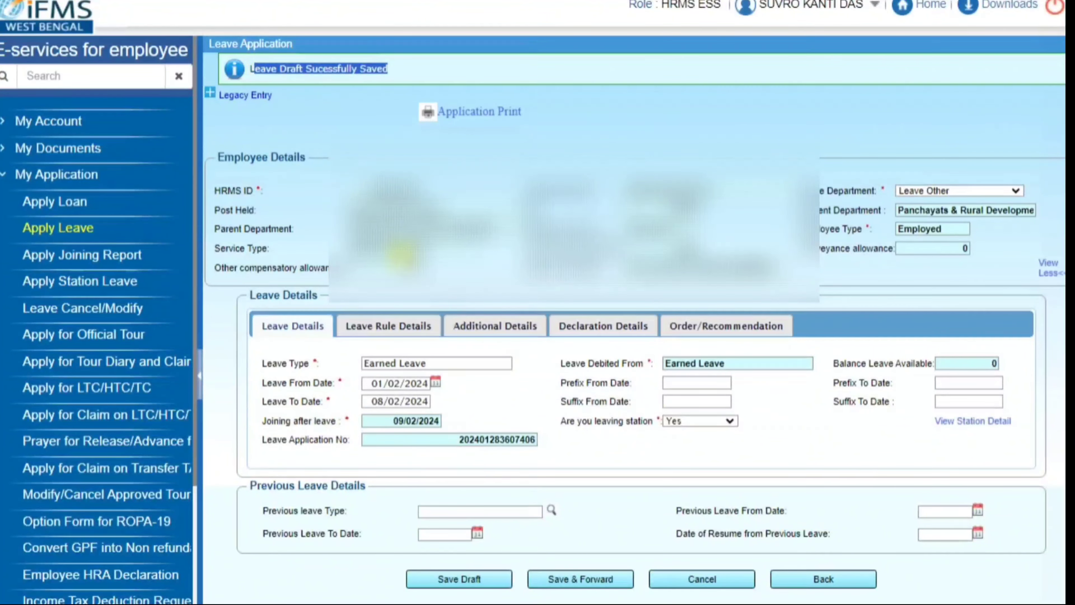
# Open the Inbox under My Inbox and reopen the leave request received on 28/Jan/2024
pyautogui.click(16, 177)
pyautogui.click(70, 204)
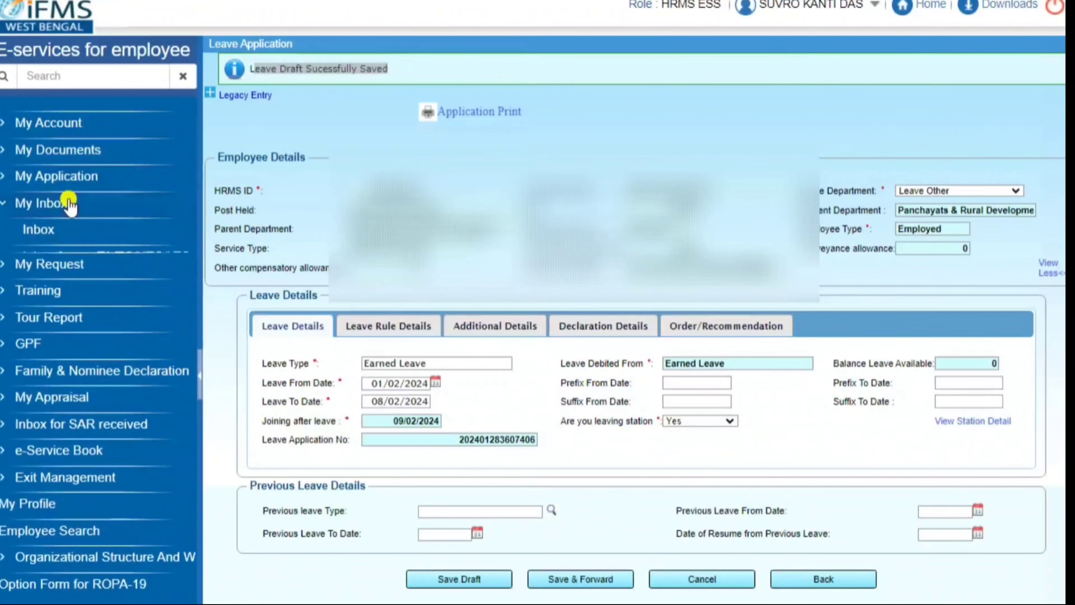
pyautogui.click(45, 229)
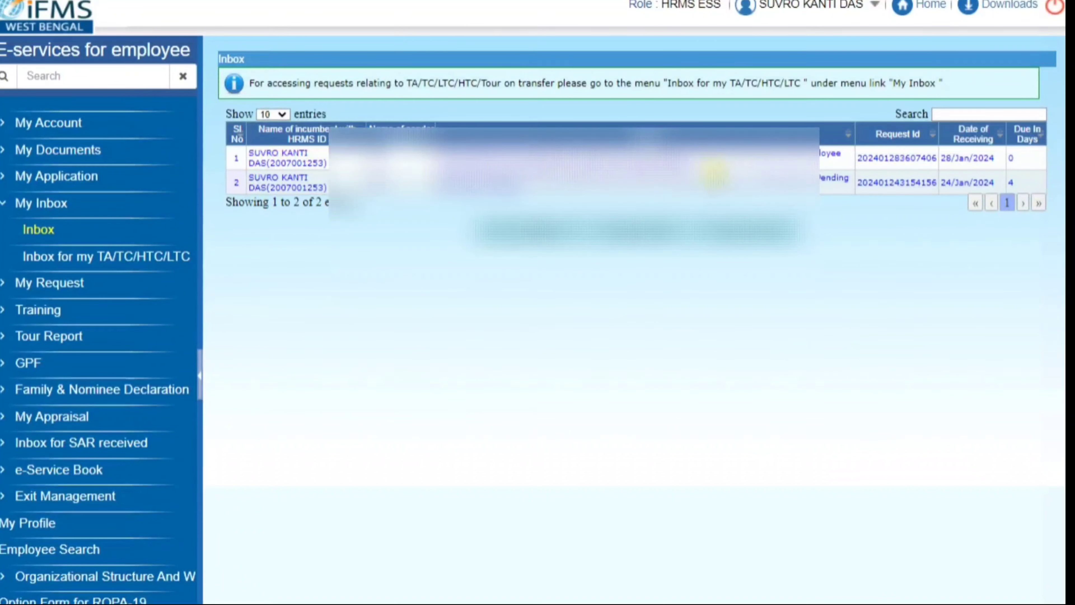
pyautogui.click(295, 163)
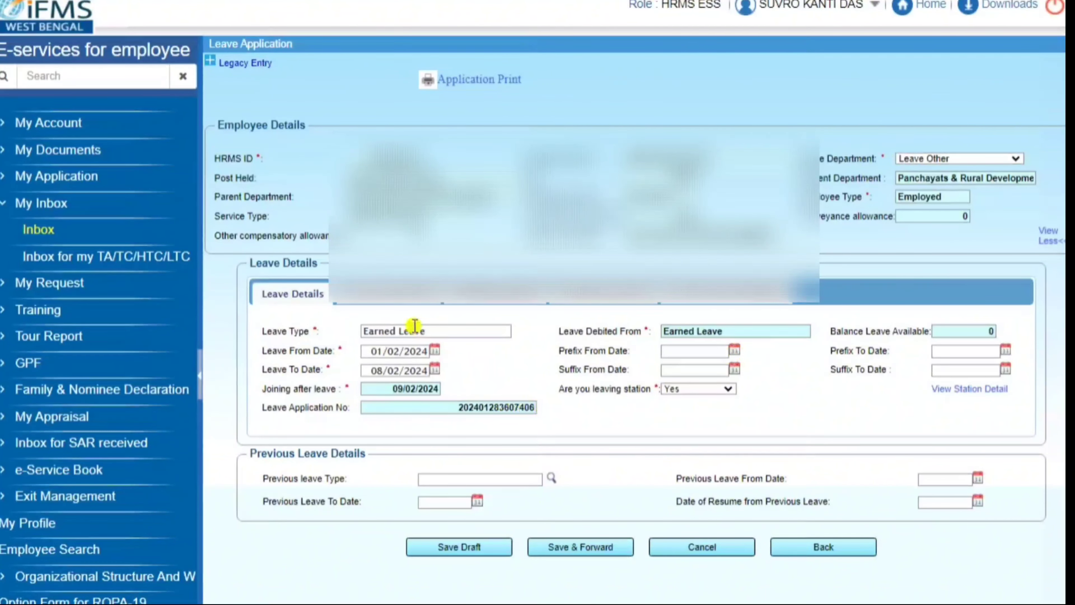
# Review the saved draft's additional details, other sections and leave dates without changing anything
pyautogui.click(484, 294)
pyautogui.click(563, 297)
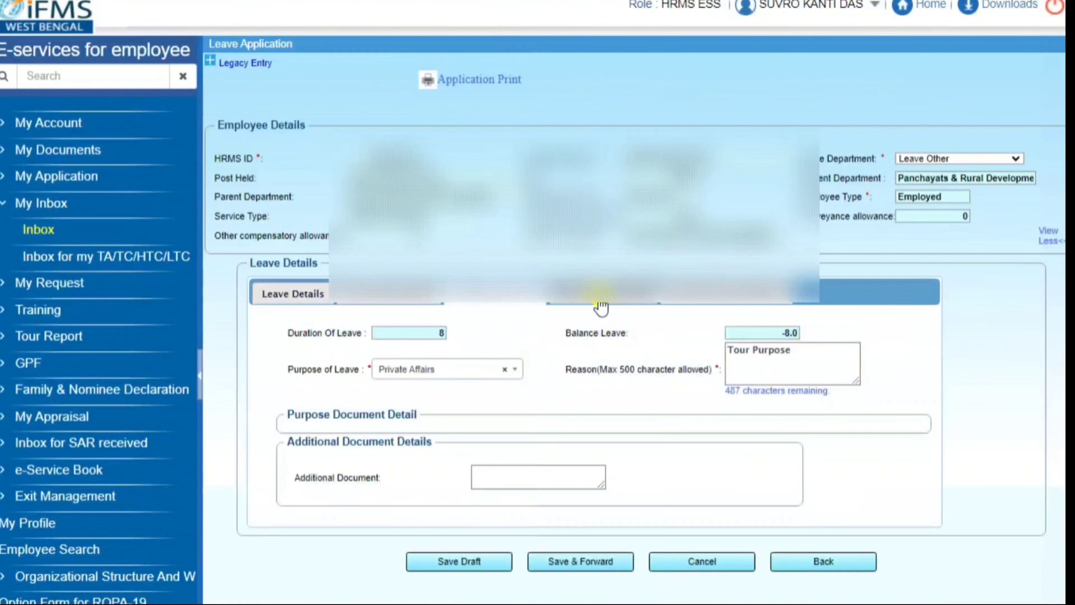
pyautogui.click(677, 297)
pyautogui.click(480, 299)
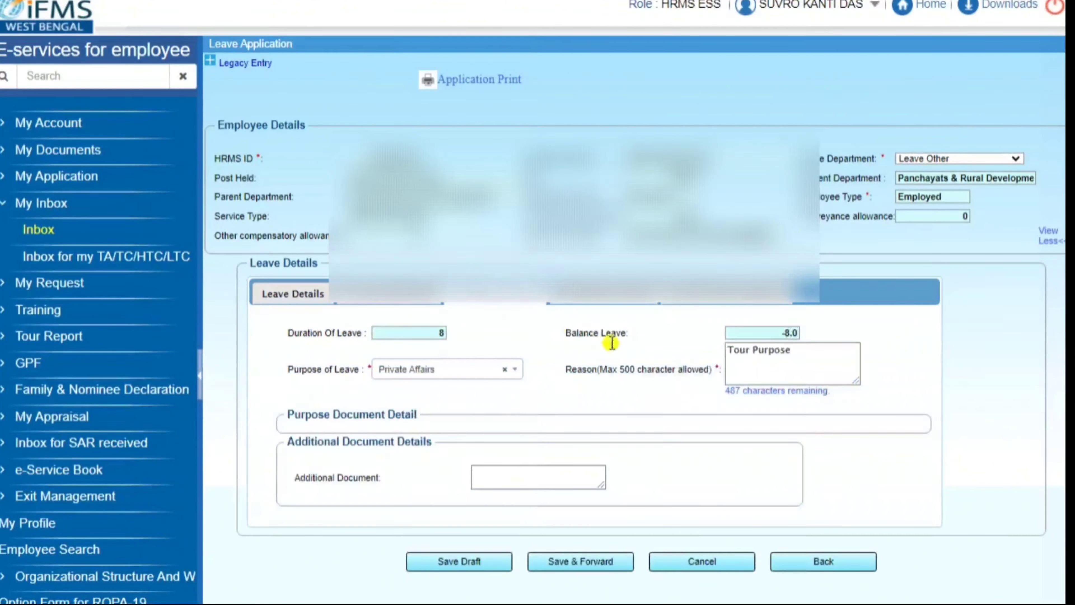
pyautogui.click(280, 296)
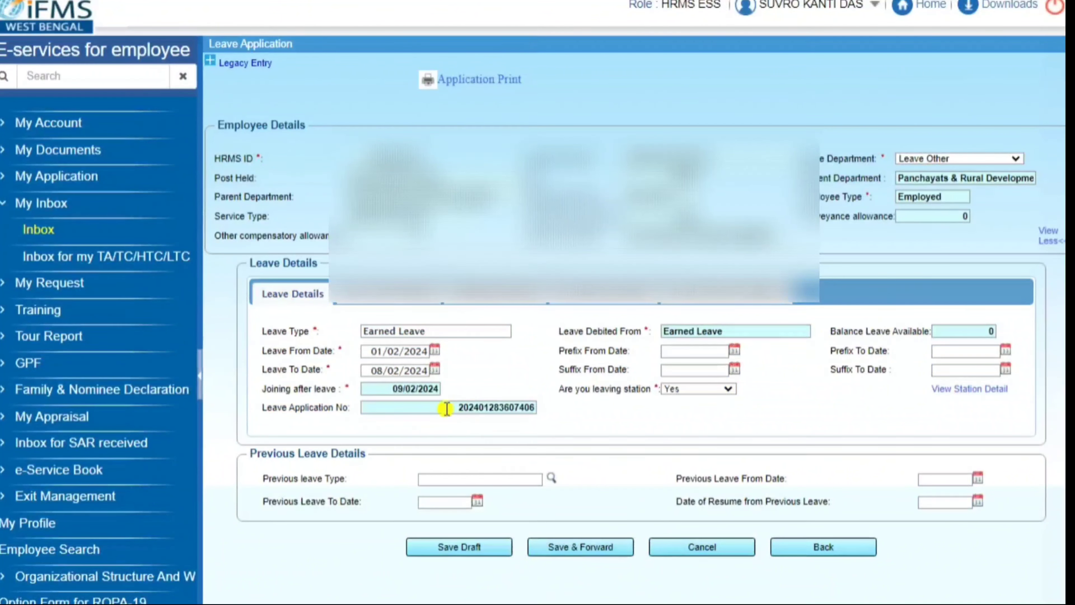
pyautogui.click(436, 371)
pyautogui.click(436, 372)
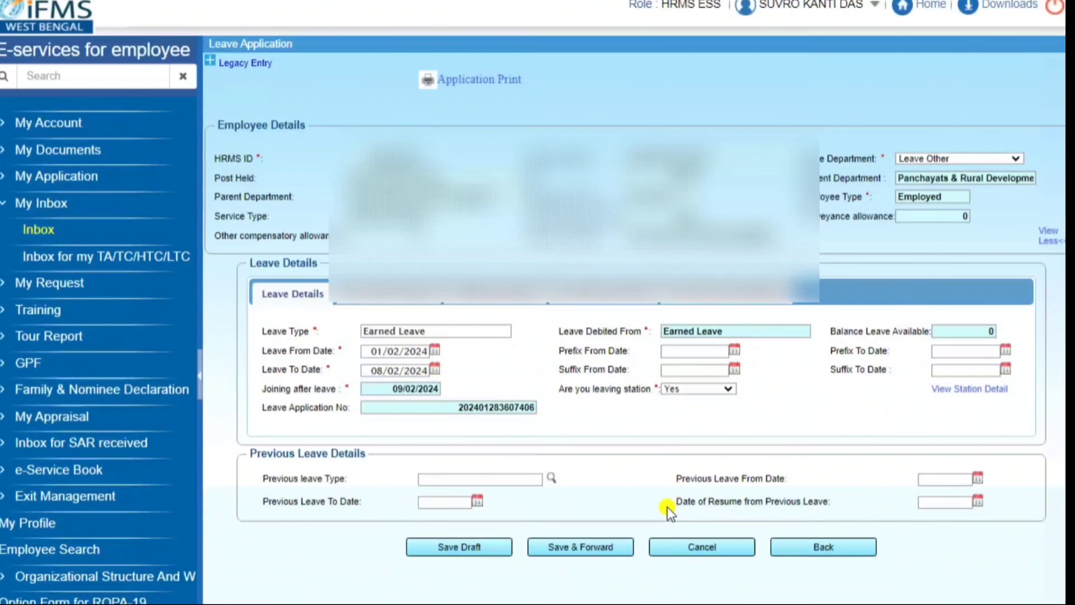
# Open the printable version of the leave application and read through the whole page
pyautogui.click(474, 82)
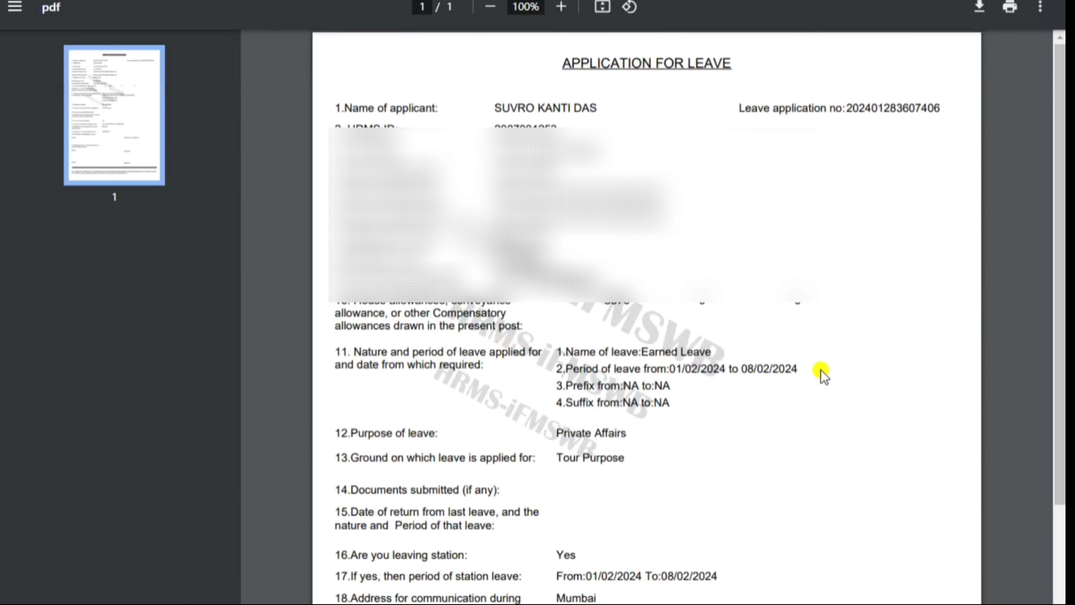
pyautogui.scroll(-5, 821, 373)
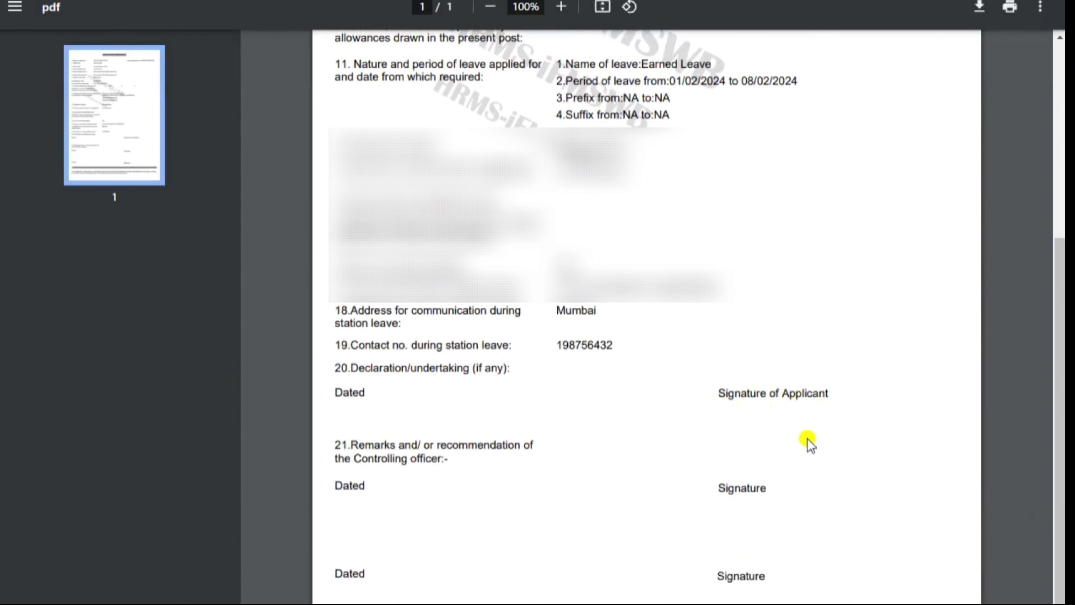
pyautogui.scroll(6, 809, 443)
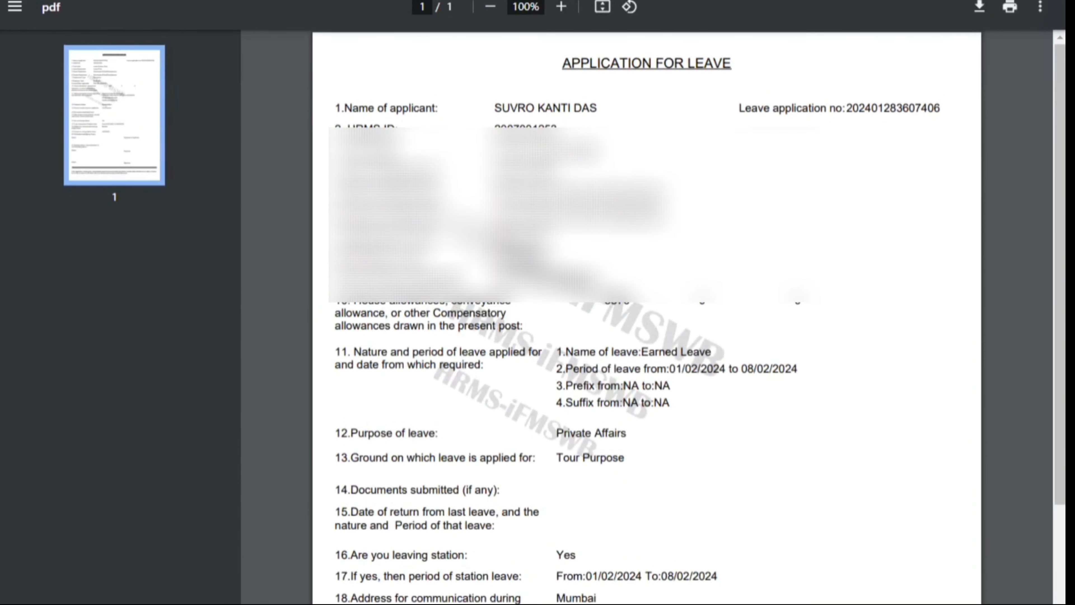